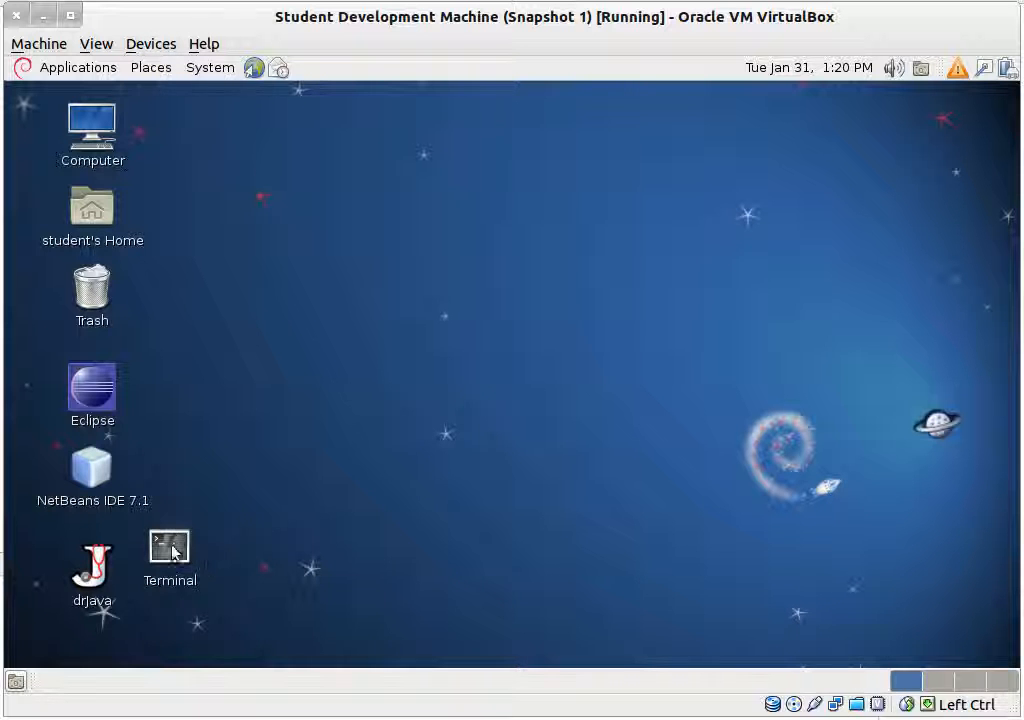
Step: Insert the Guest Additions CD image from the Devices menu, mounting VBOXADDITIONS_4.1.8_75467 in the guest
left_click(151, 44)
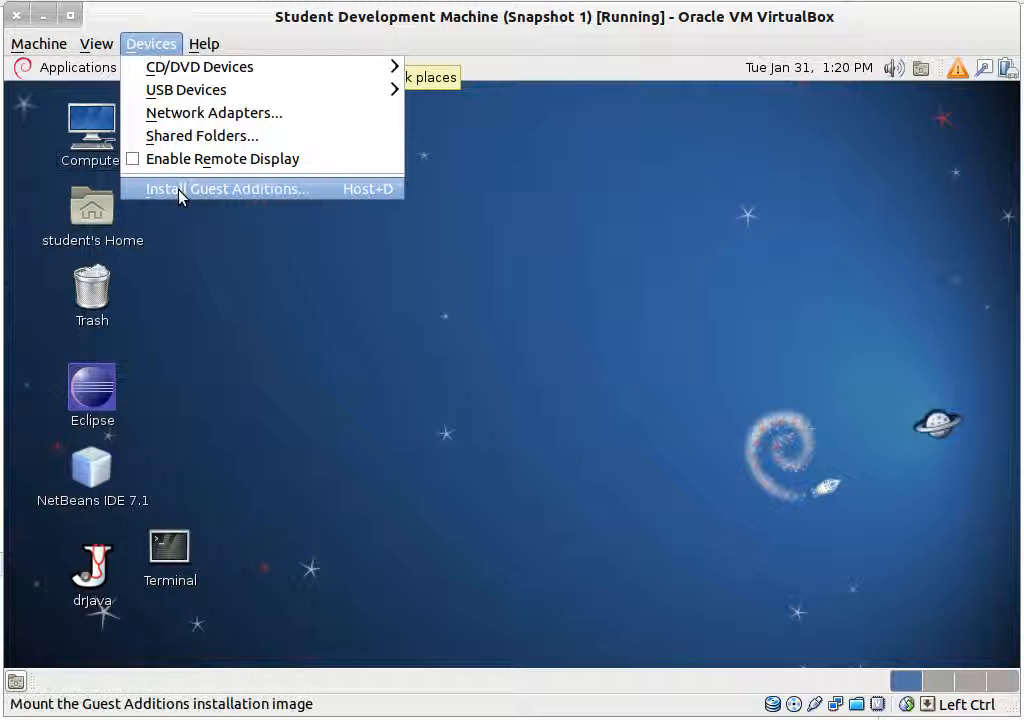
left_click(583, 304)
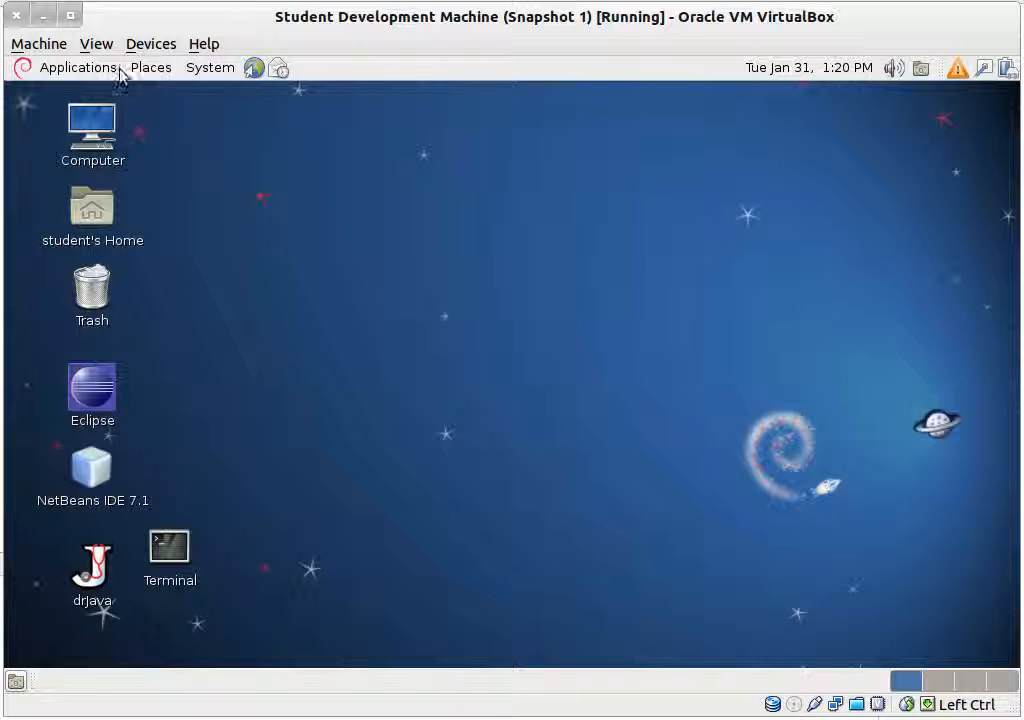
left_click(150, 44)
left_click(237, 190)
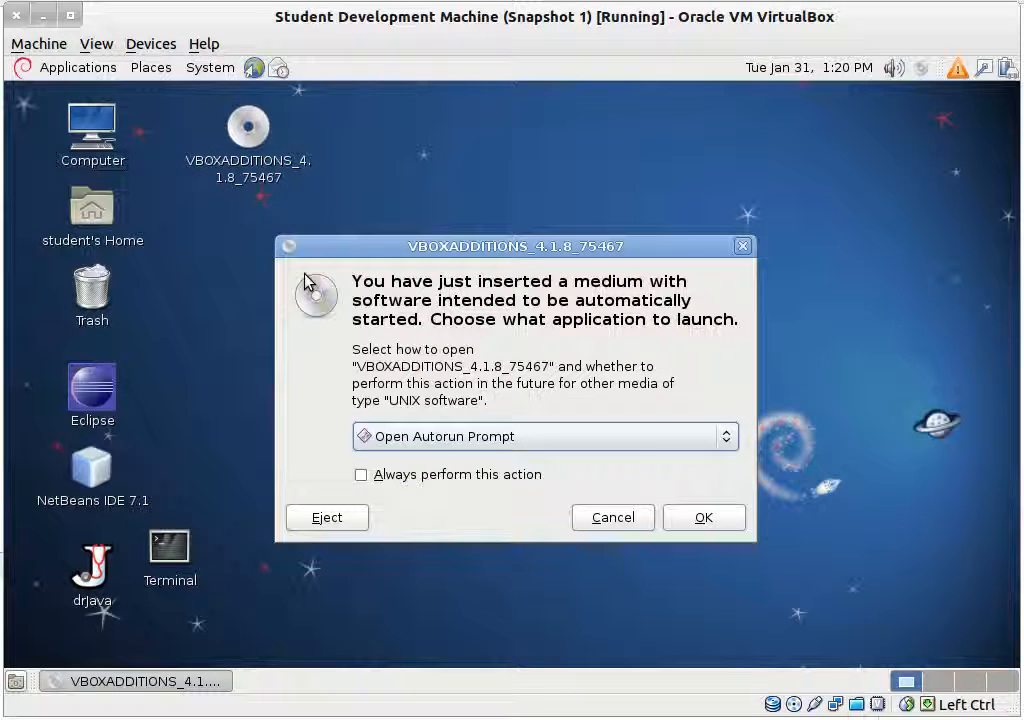
Step: Dismiss the autorun prompt and run sudo sh /media/cdrom/VBoxLinuxAdditions.run in a terminal
left_click(645, 515)
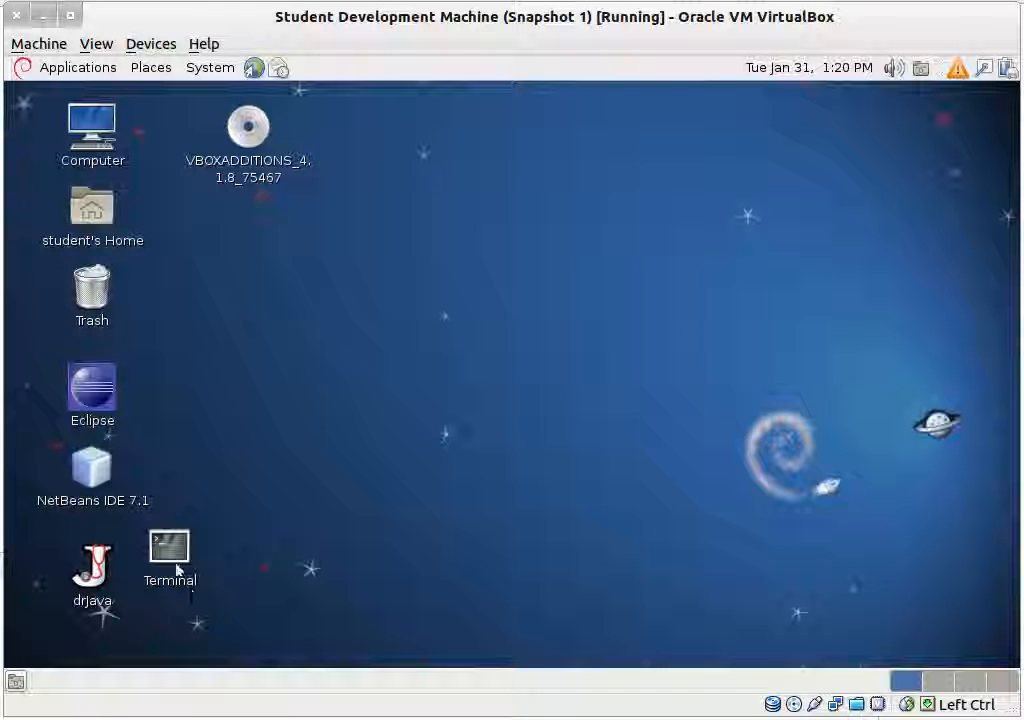
double_click(180, 549)
type("s")
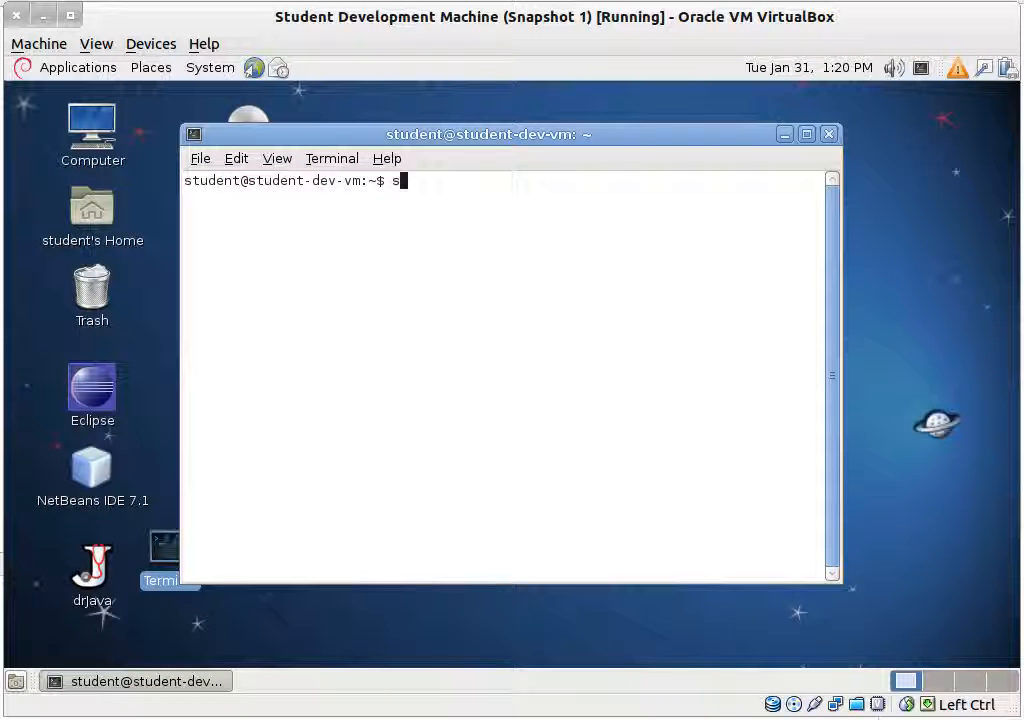
type("uid")
key("BackSpace")
key("BackSpace")
type("do sh /media/cdrom/VBoxLinuxAdditions.run")
key("Tab")
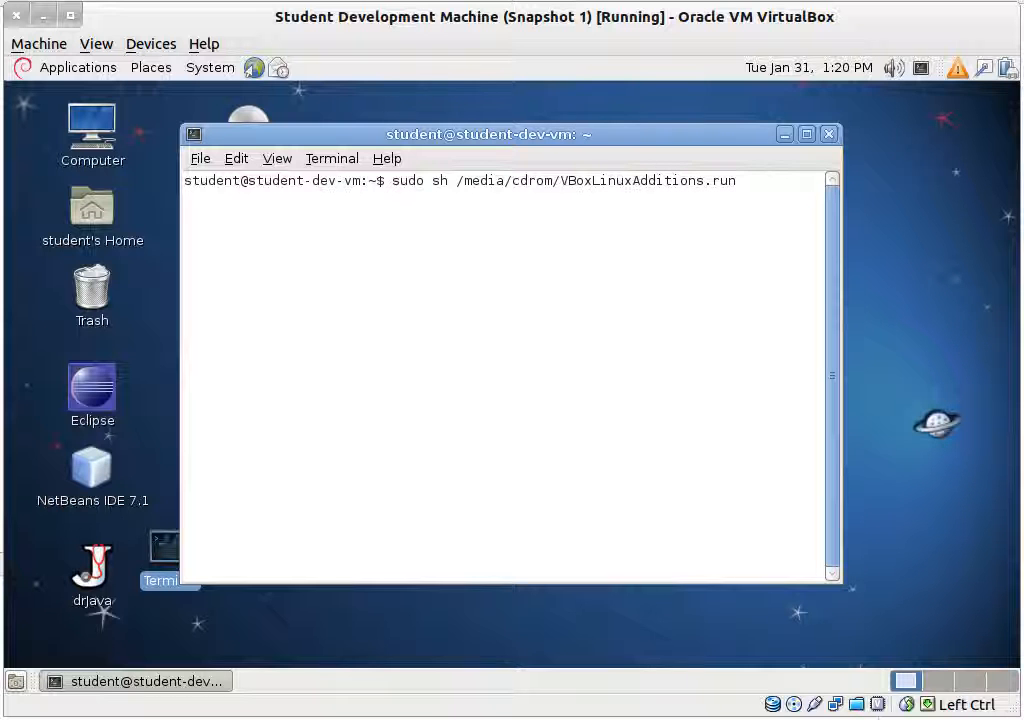
key("Return")
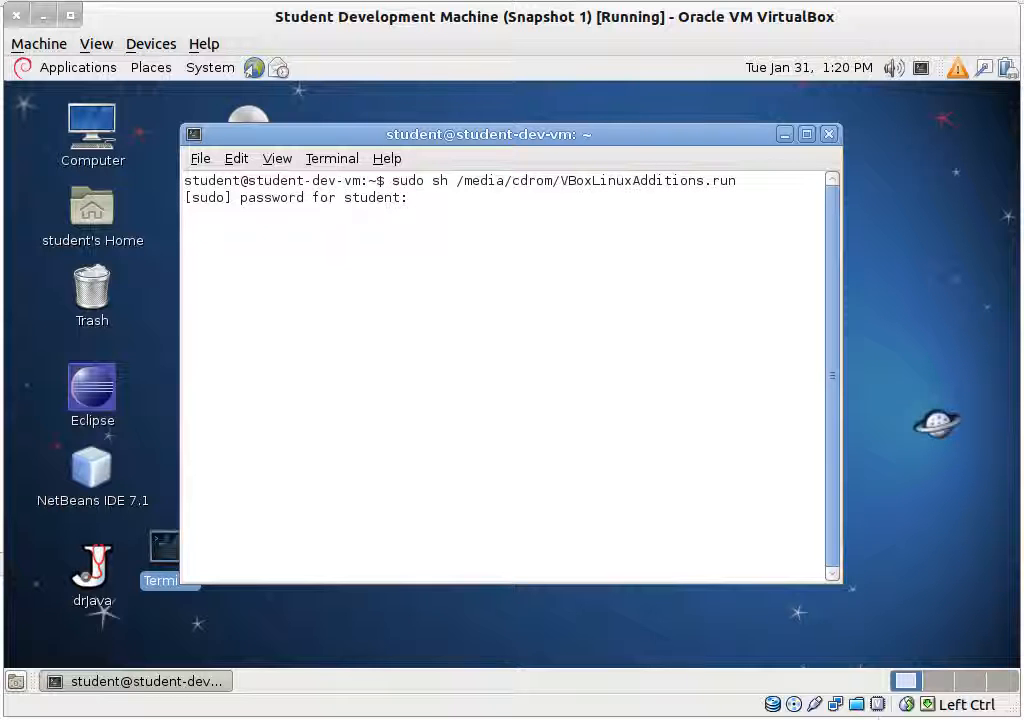
Step: Enter the admin password and answer y to continue the Guest Additions 4.1.8 installation
key("Return")
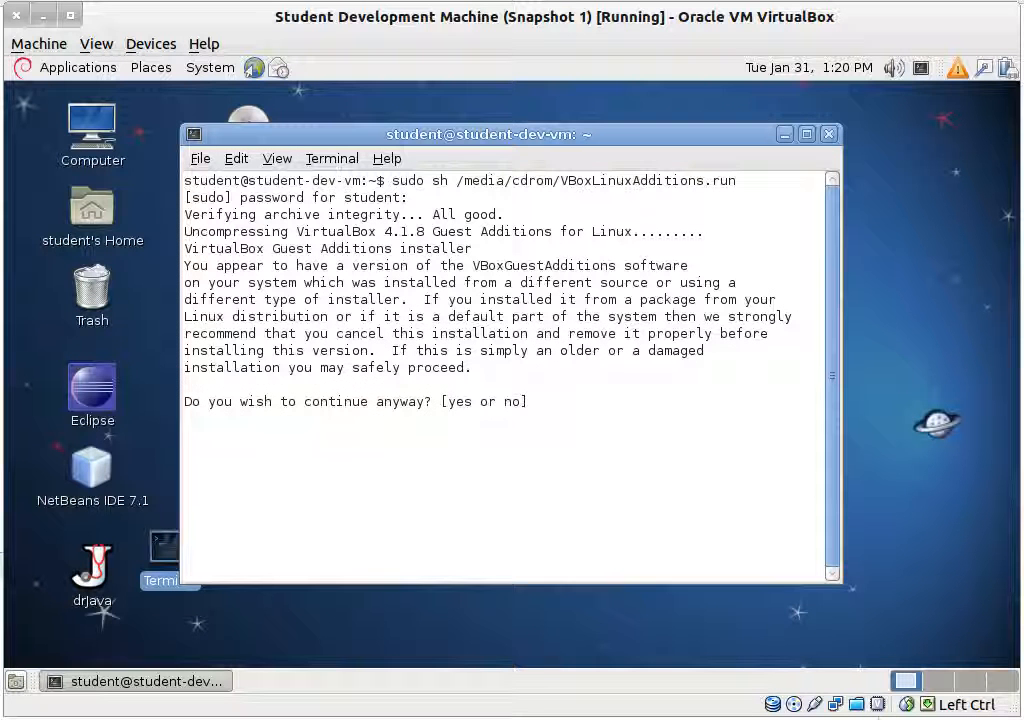
type("yes")
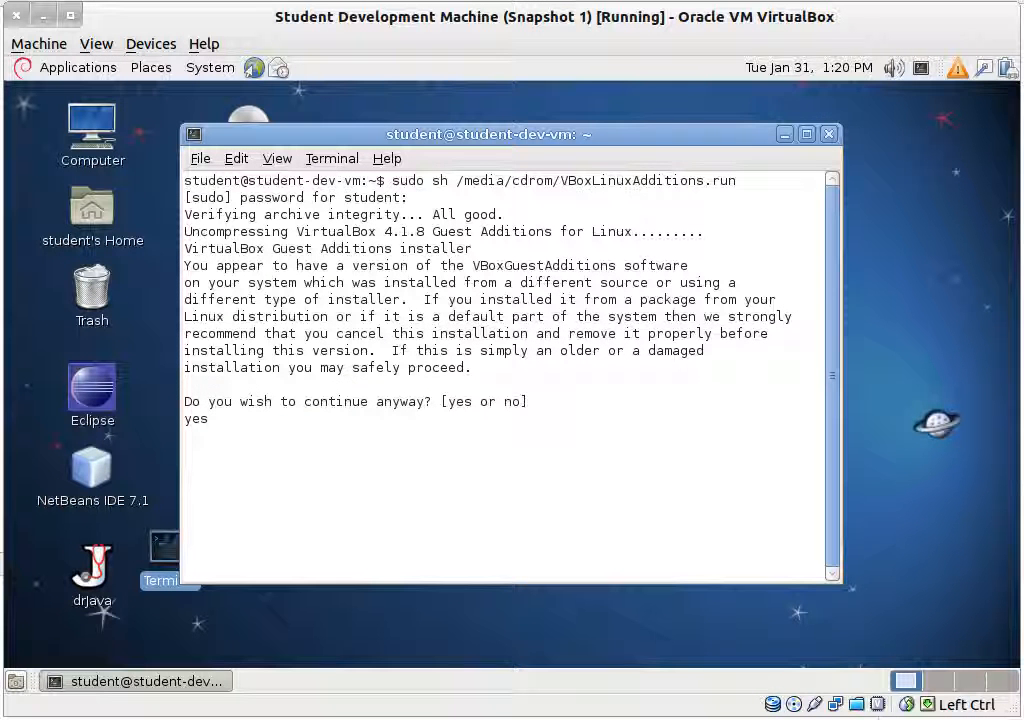
key("Return")
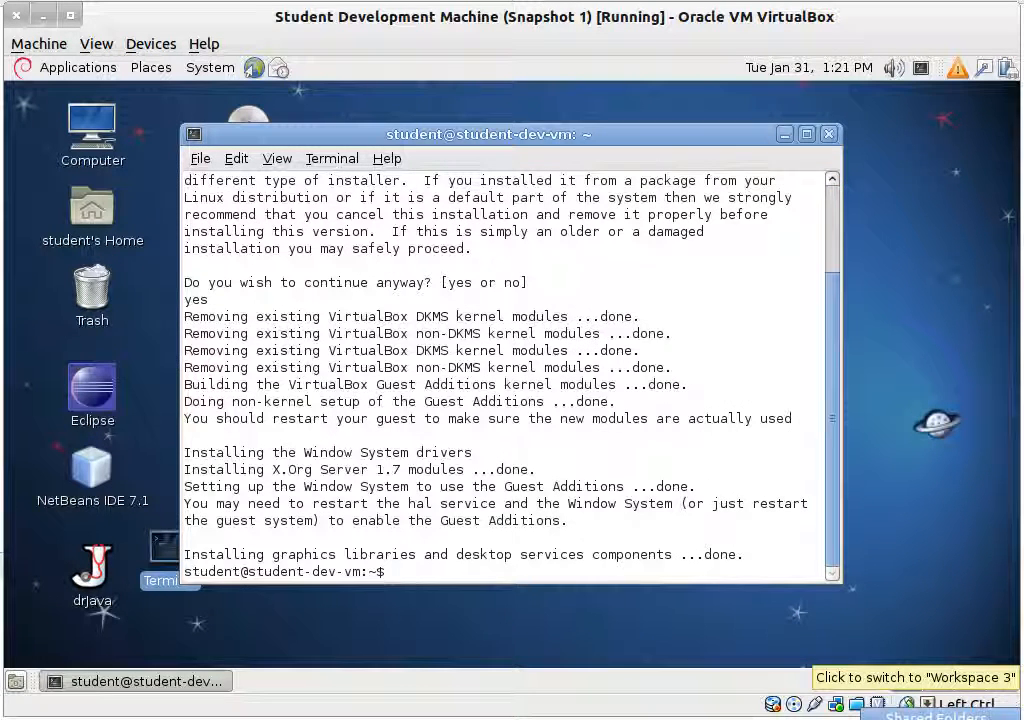
Step: Remove the existing shared folder definition from the VM's Shared Folders settings
double_click(857, 703)
left_click(475, 232)
left_click(821, 247)
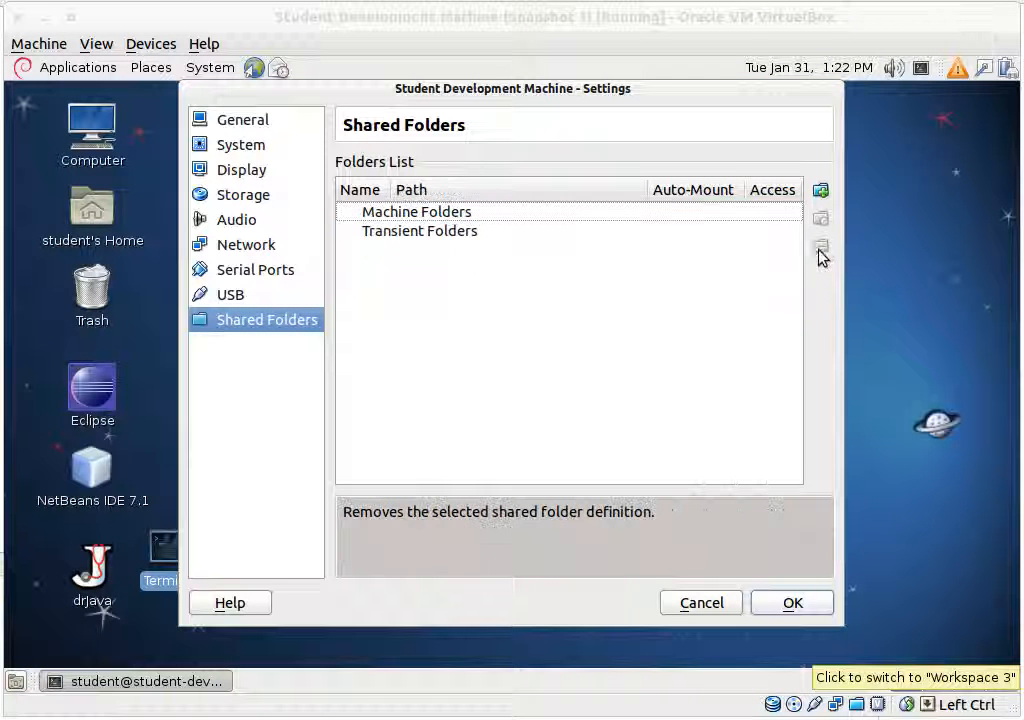
Step: Add the host's share folder as a share with Auto-mount and Make Permanent enabled, and apply
left_click(819, 191)
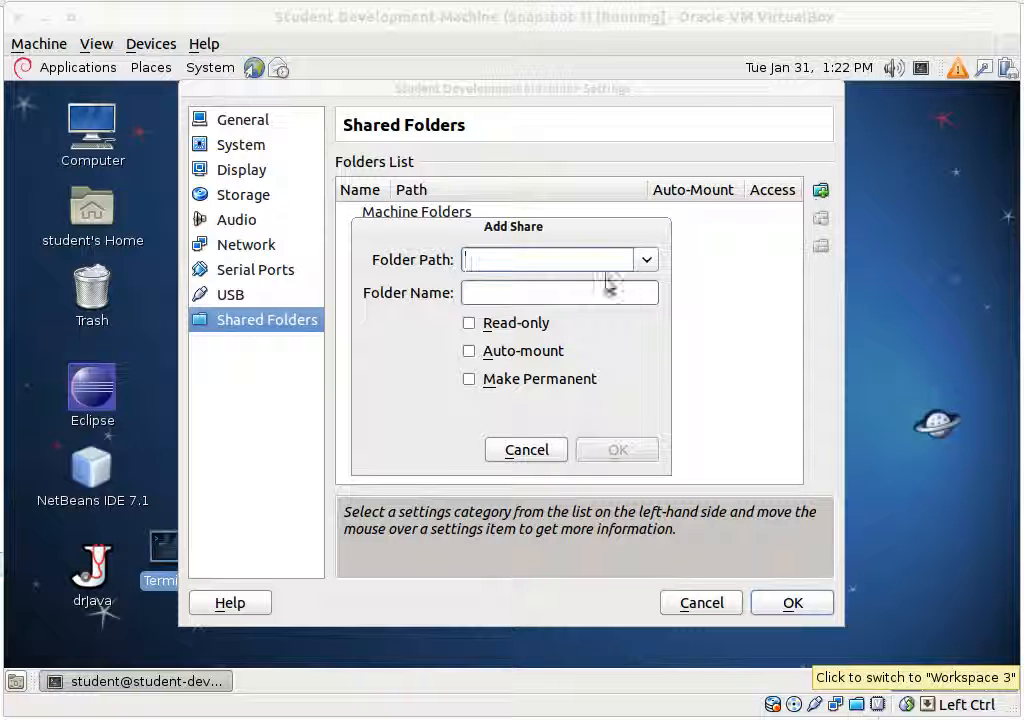
left_click(647, 259)
left_click(604, 287)
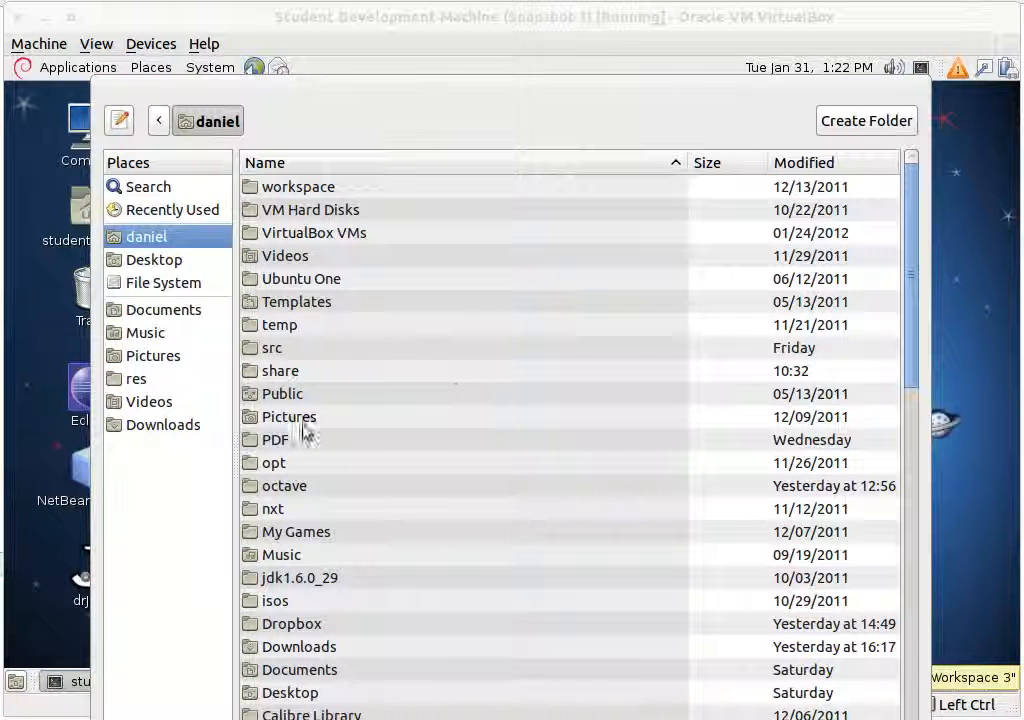
double_click(291, 370)
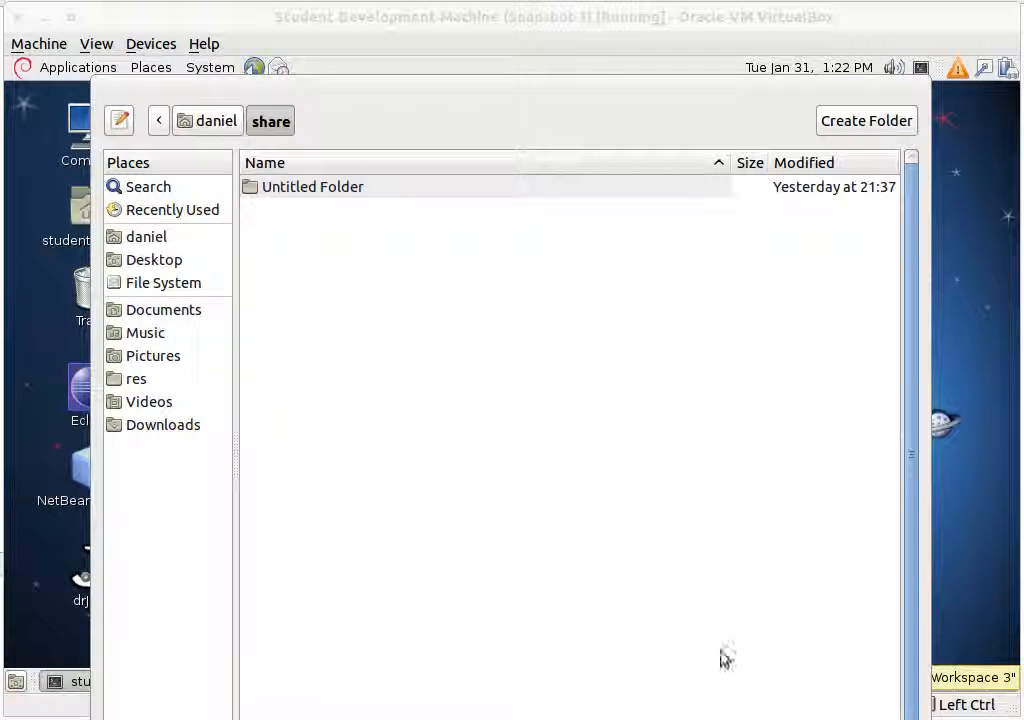
key("Return")
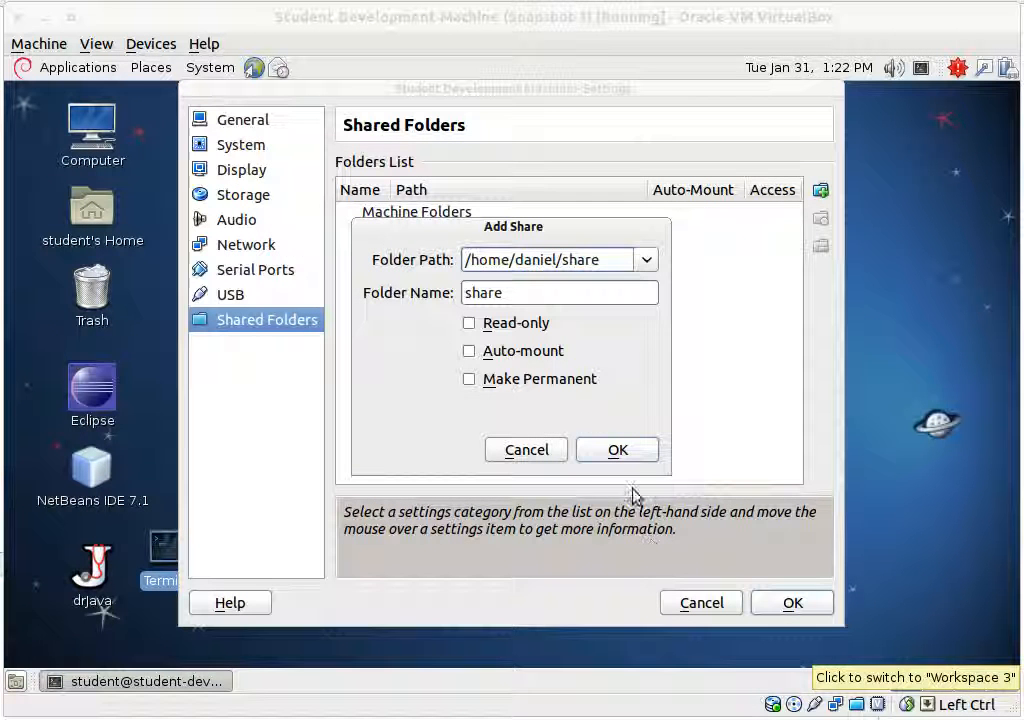
left_click(523, 351)
left_click(540, 379)
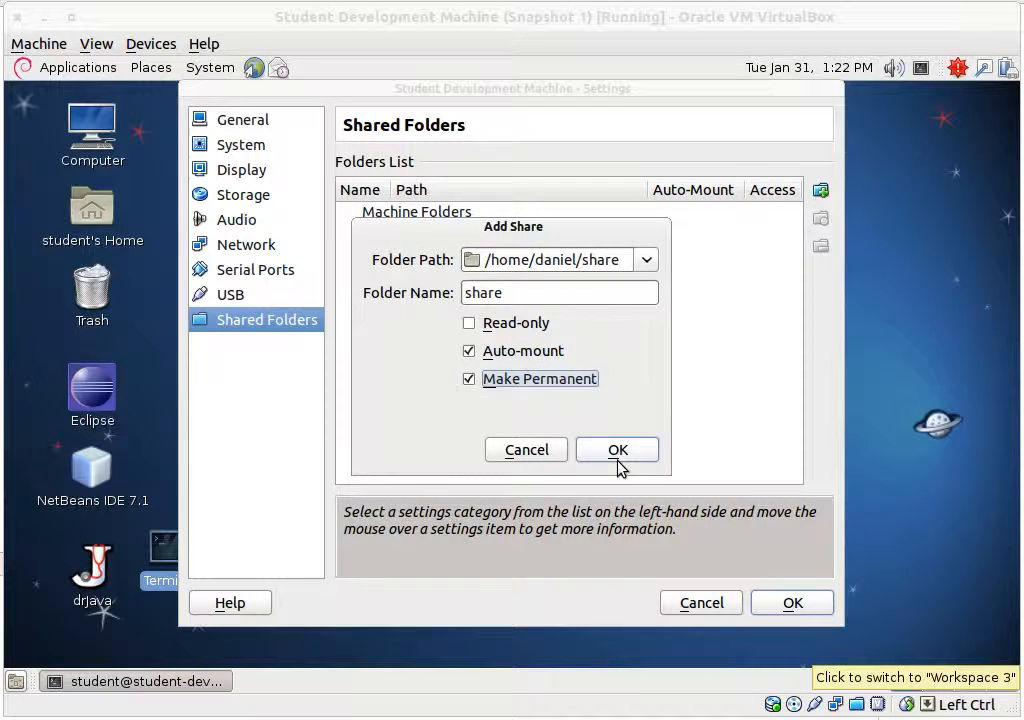
left_click(618, 451)
left_click(793, 601)
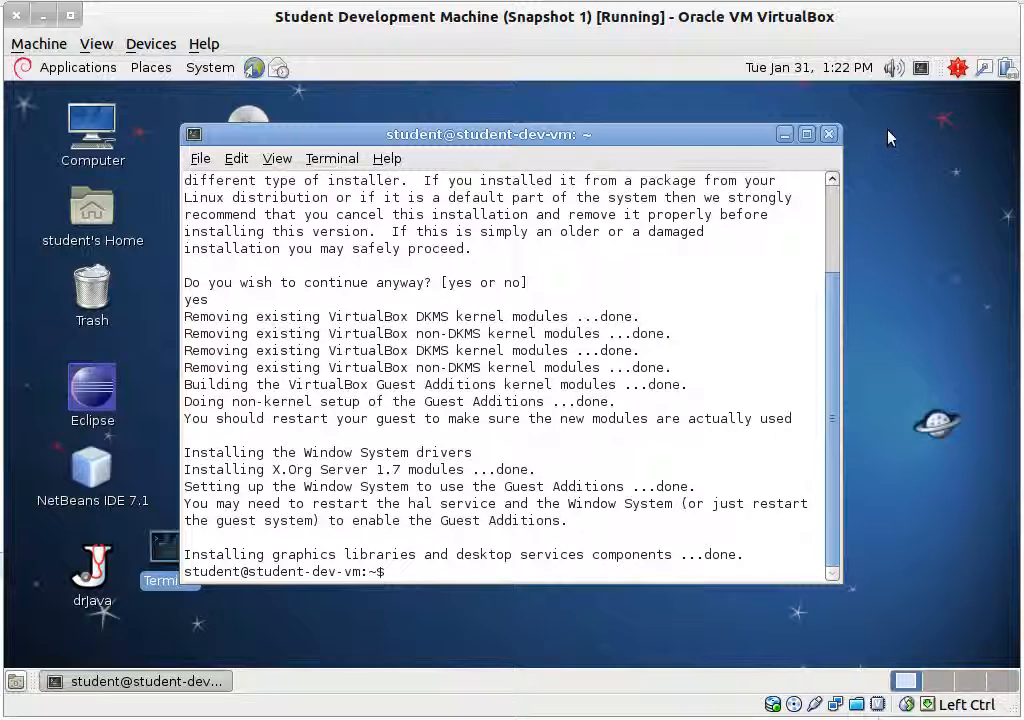
Step: Reboot the guest with sudo reboot, then open a fresh terminal once the desktop returns
type("sudo reboot")
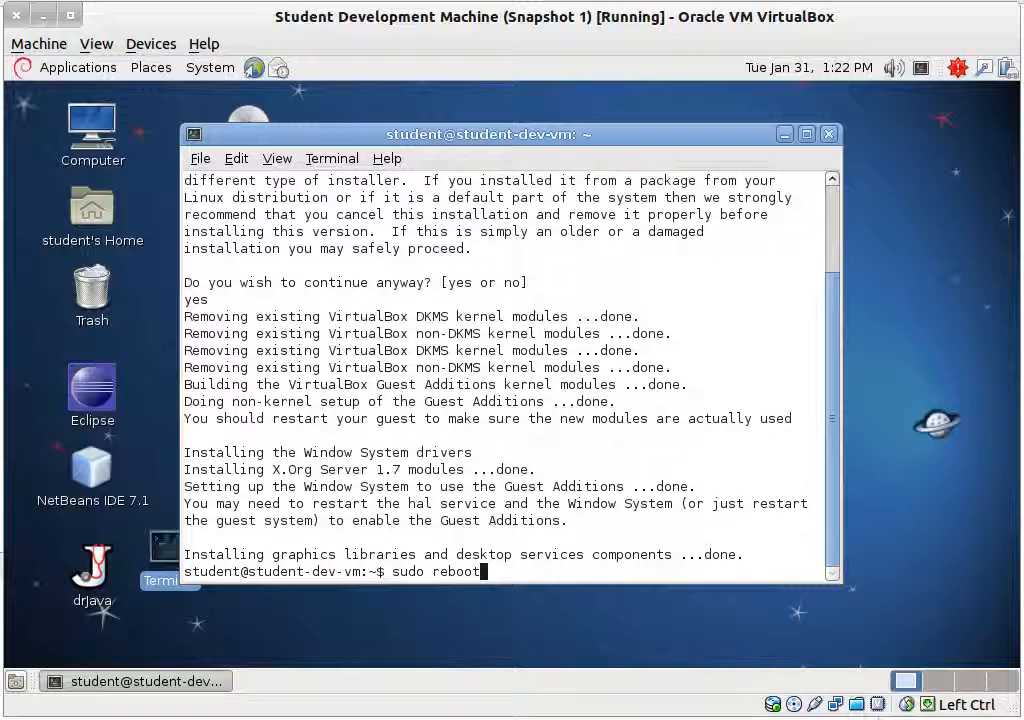
key("Return")
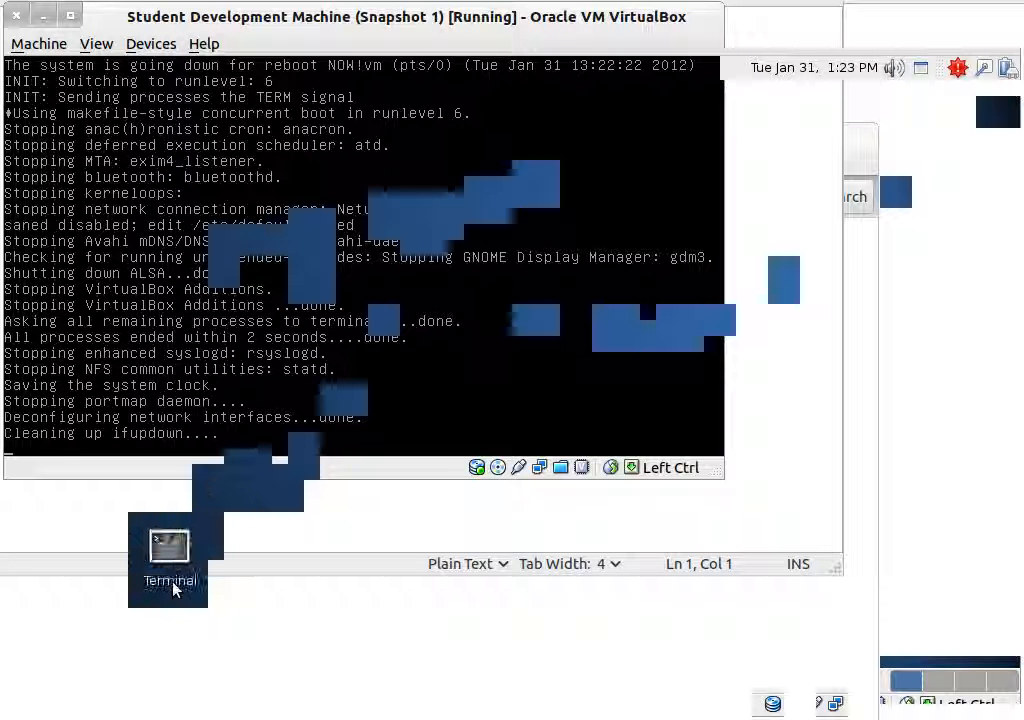
double_click(182, 548)
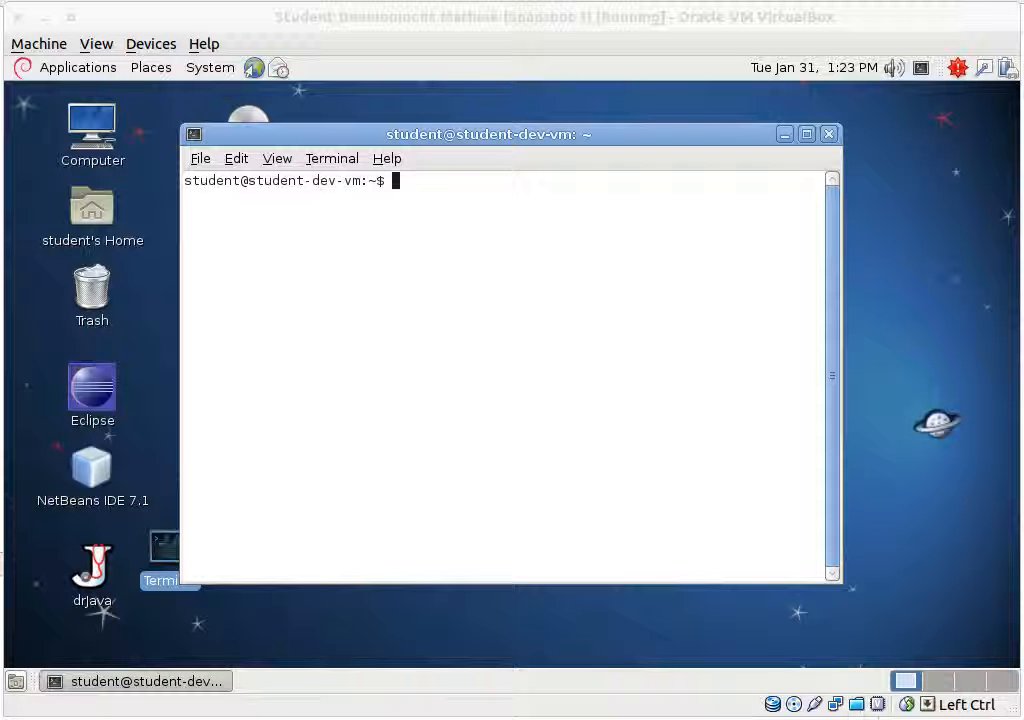
Step: Run sudo gpasswd -a student vboxsf and enter the admin password
left_click(367, 290)
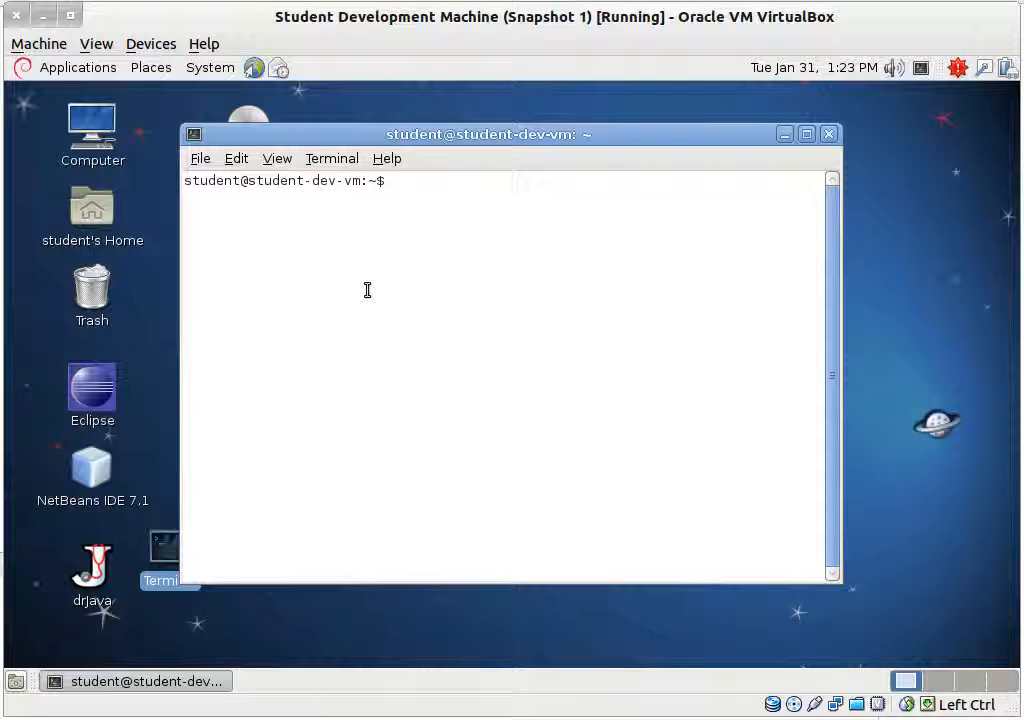
type("sudo s")
key("BackSpace")
type("gpasswd")
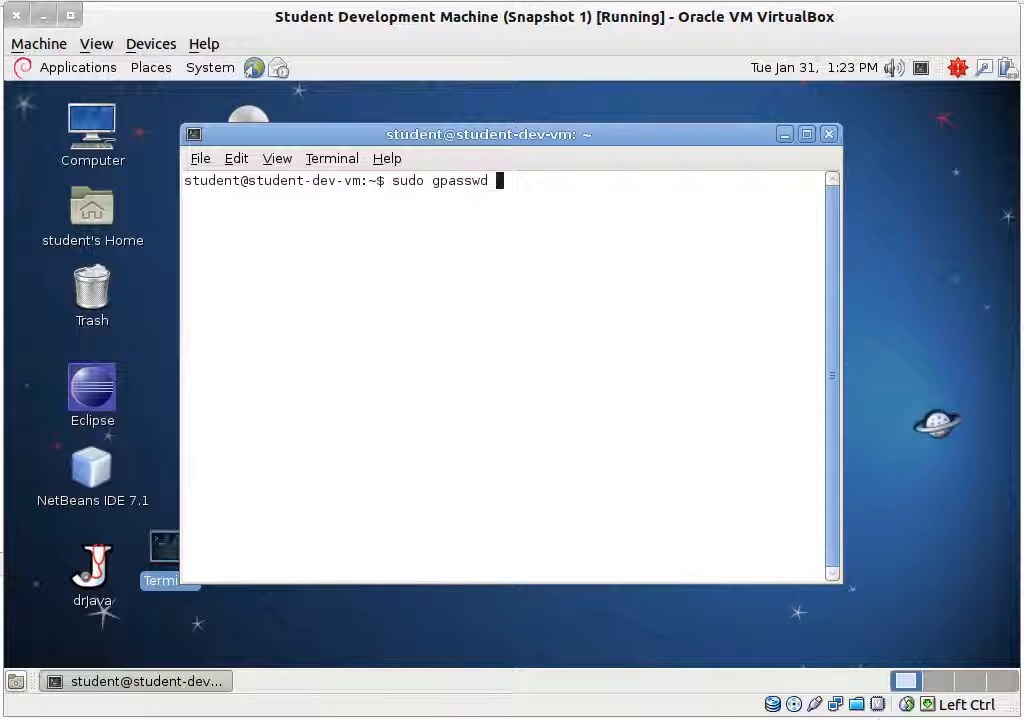
type(" -a student vboxsf")
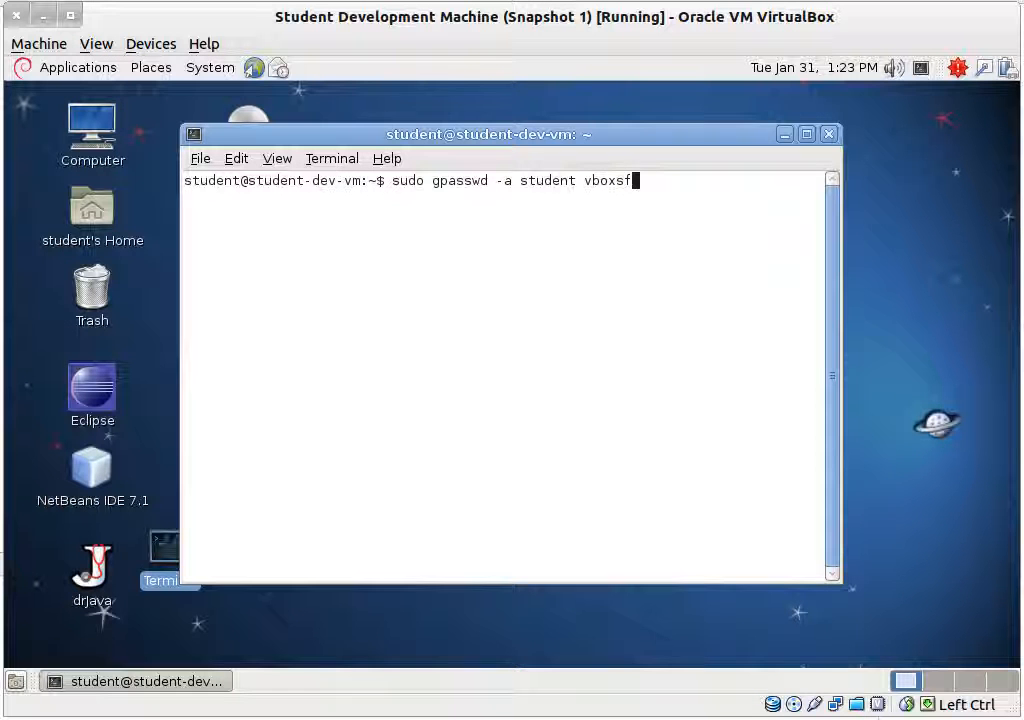
key("Return")
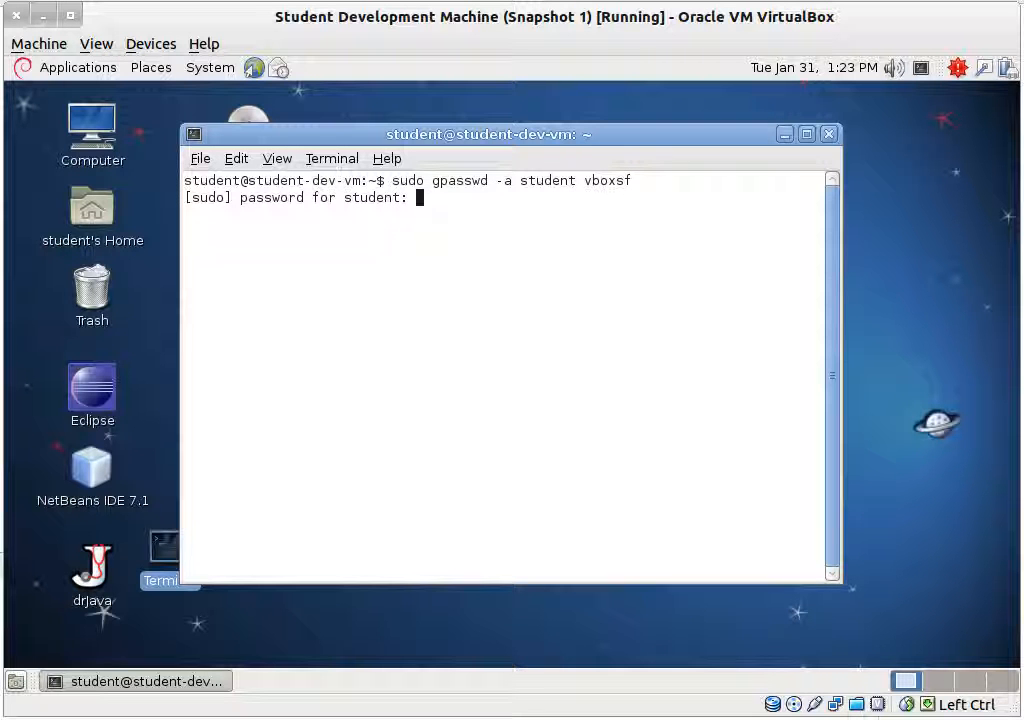
key("Return")
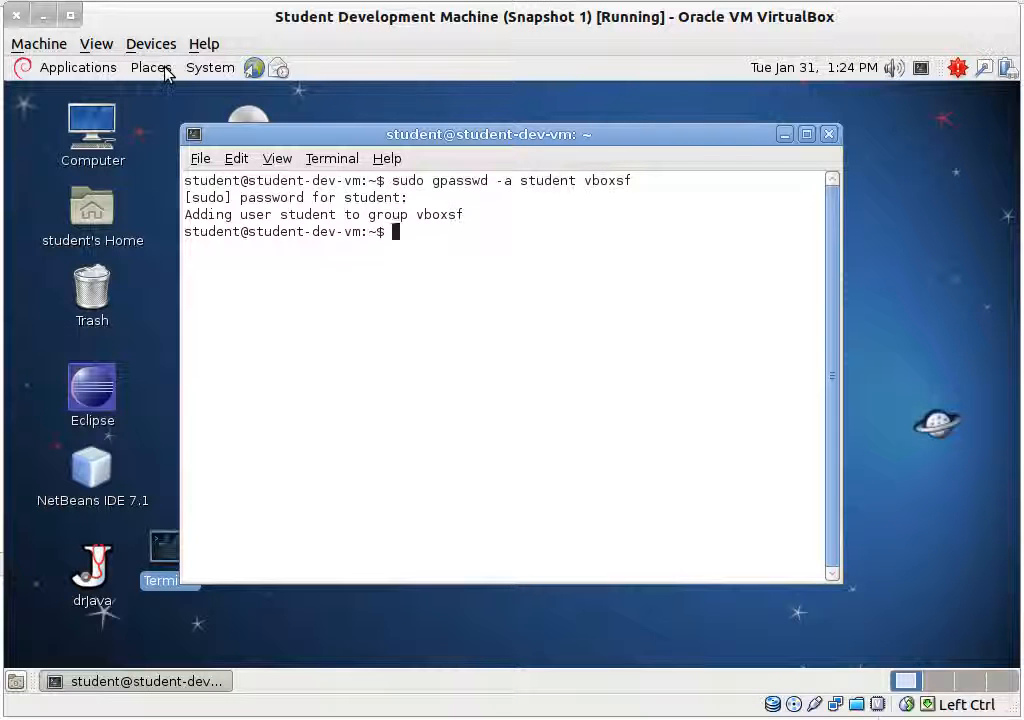
Step: Log out via System > Log Out, then pick the Student account and enter its password
left_click(200, 68)
left_click(254, 258)
left_click(643, 438)
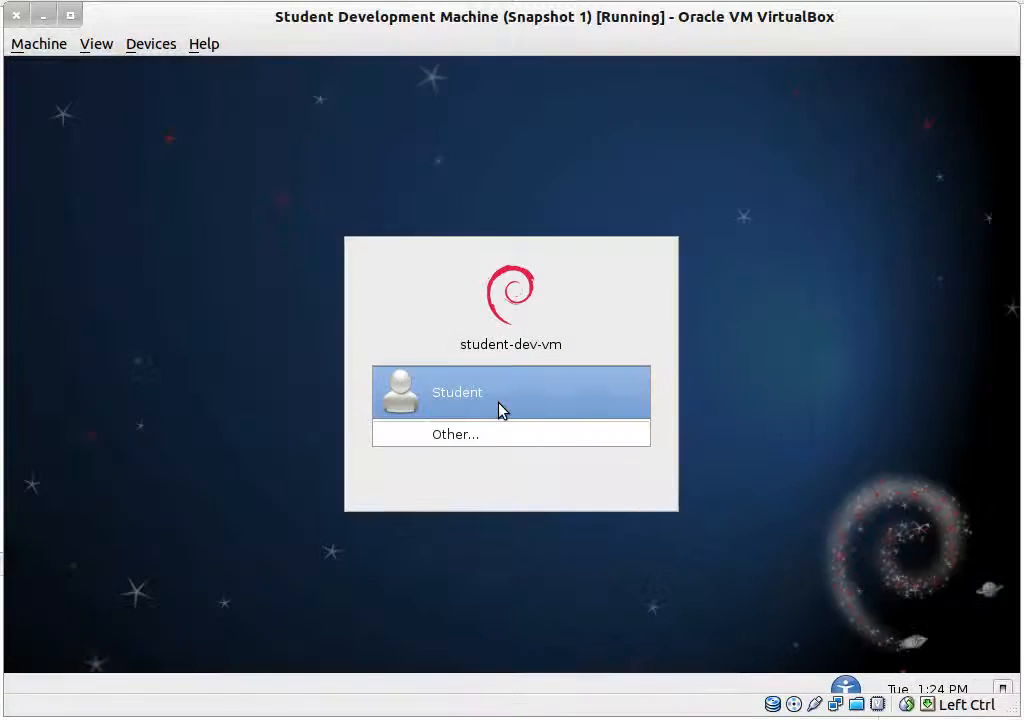
left_click(499, 410)
type("***********")
Step: Finish logging in and browse Computer > File System > media to open the sf_share folder
key("Return")
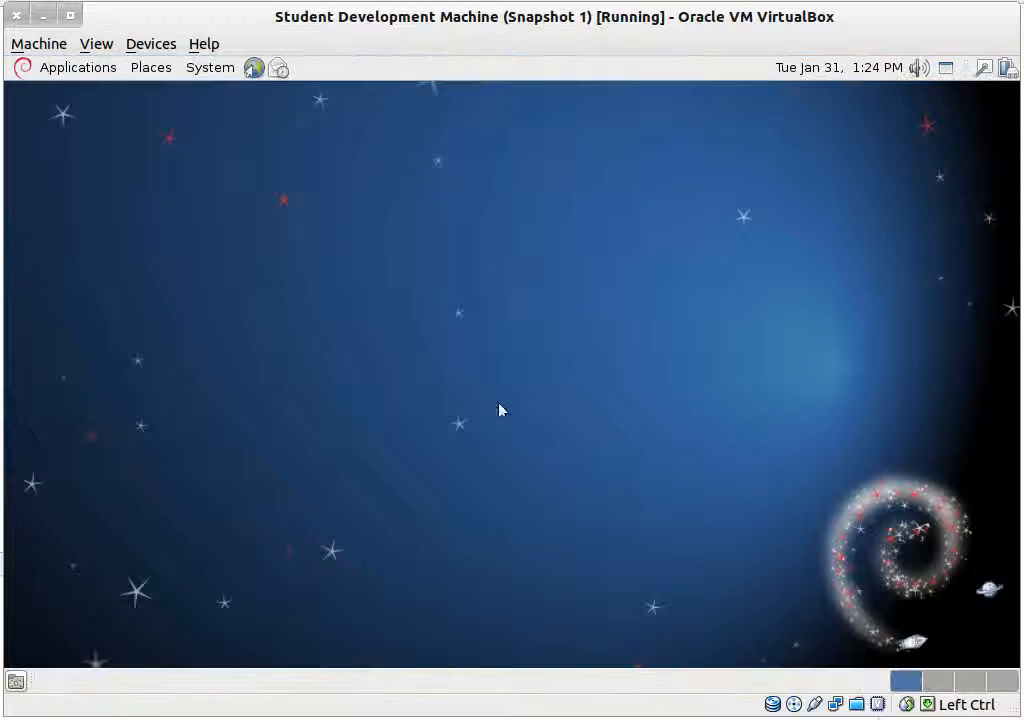
left_click(250, 140)
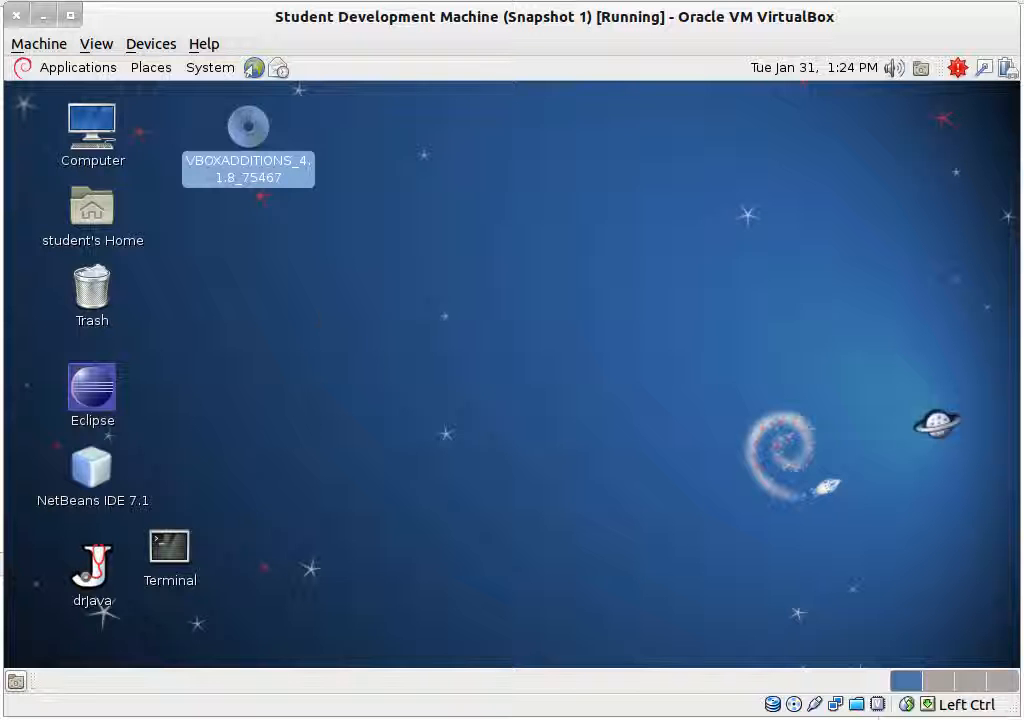
left_click(210, 68)
left_click(157, 68)
left_click(204, 311)
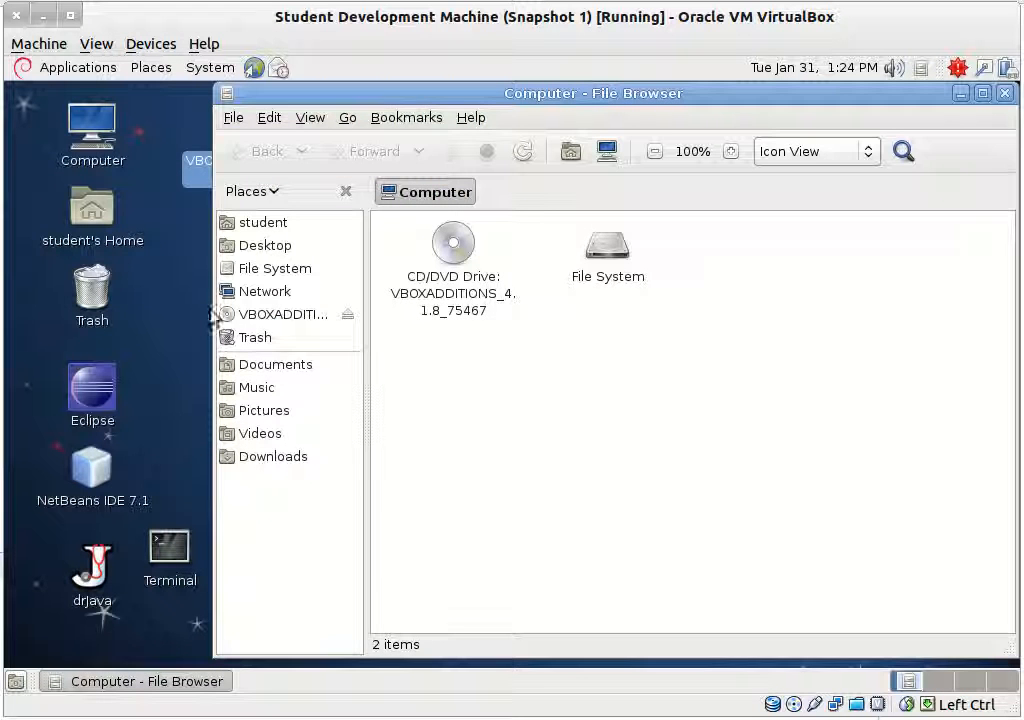
left_click(291, 270)
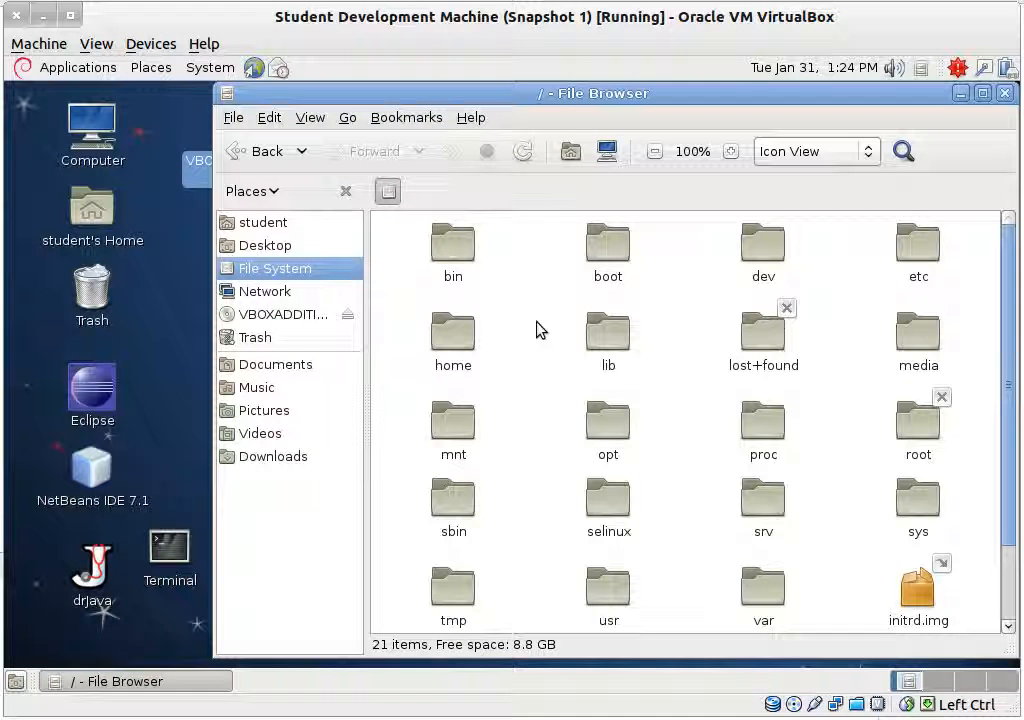
double_click(920, 375)
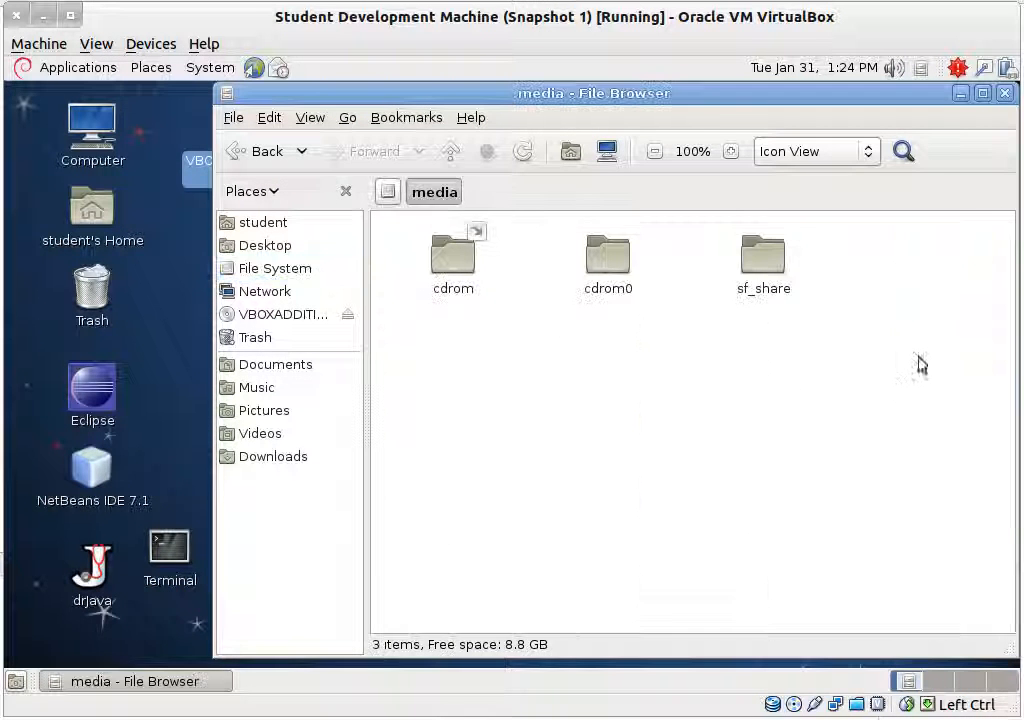
left_click(776, 246)
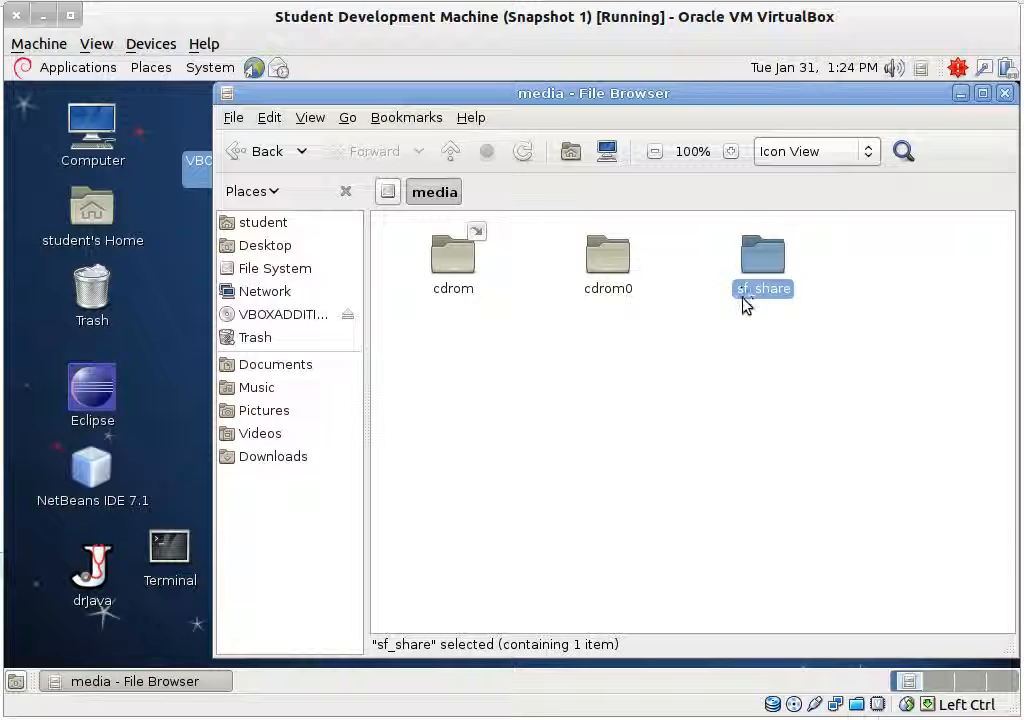
double_click(778, 290)
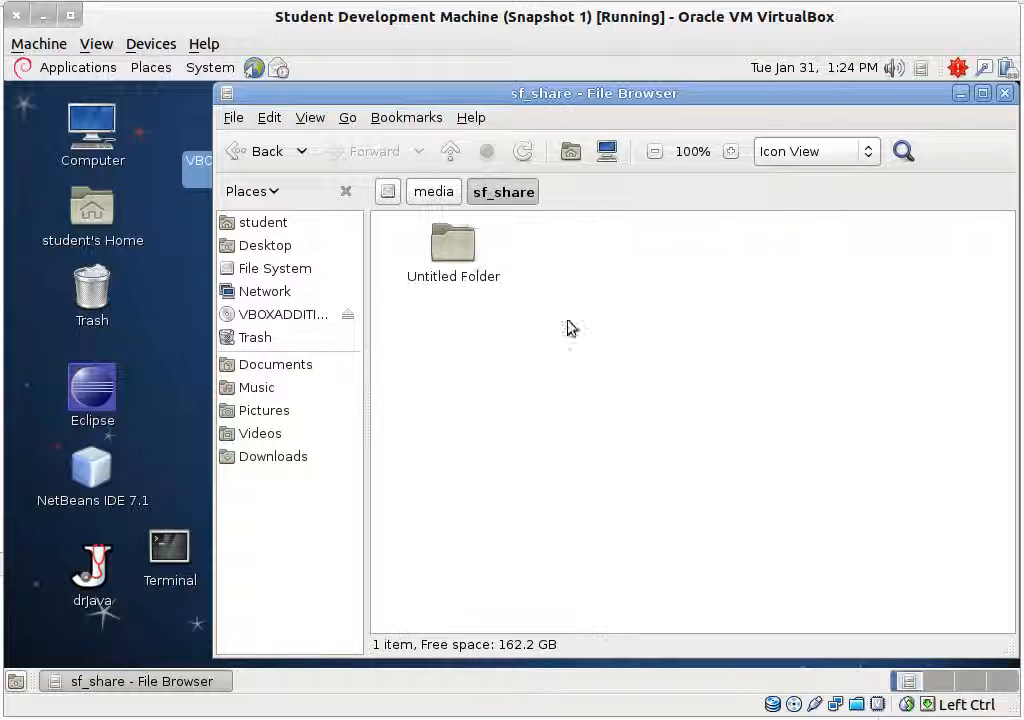
Step: Create a new empty file named test in sf_share
right_click(565, 439)
mouse_move(757, 472)
left_click(778, 500)
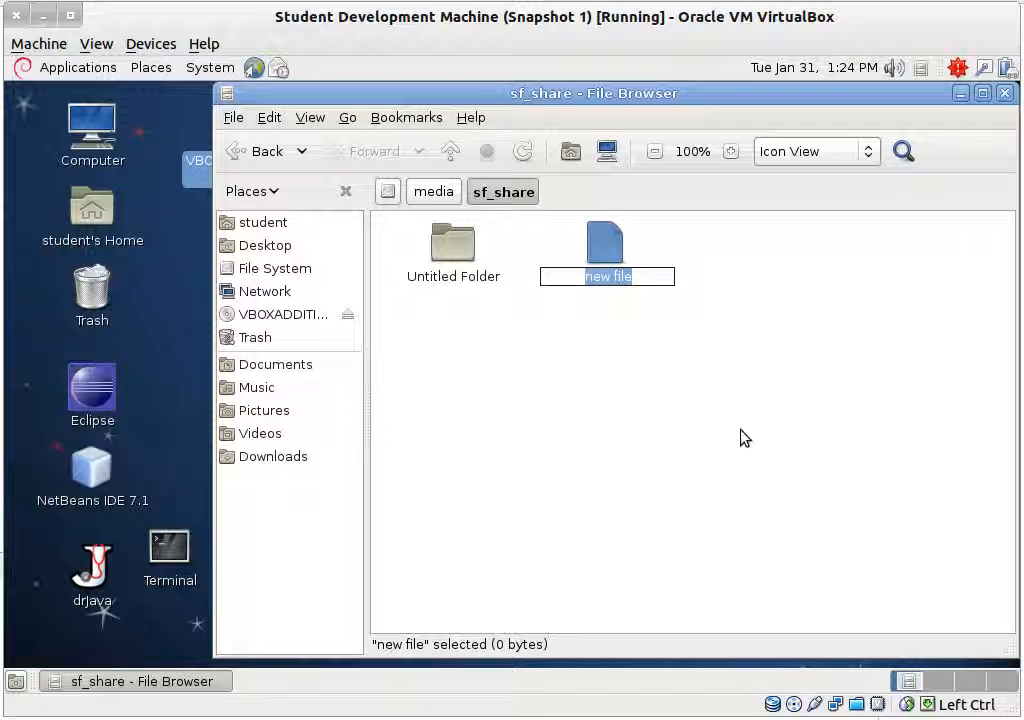
type("test")
left_click(713, 429)
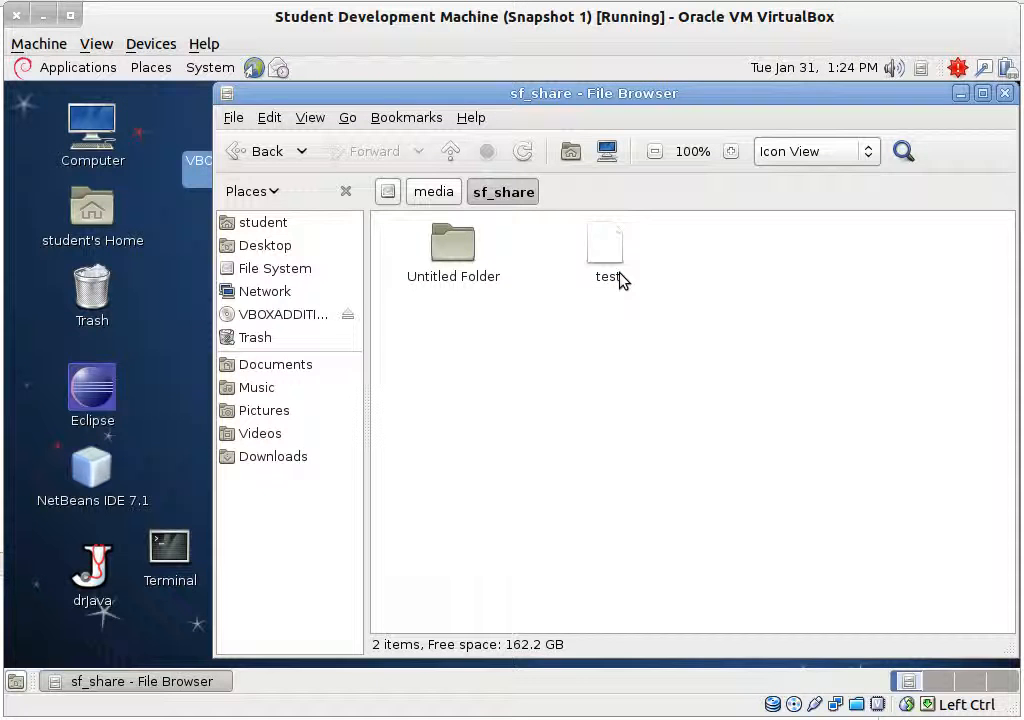
Step: Open test in the text editor, type 'drsersresr', save it and close the editor
double_click(617, 279)
left_click(539, 449)
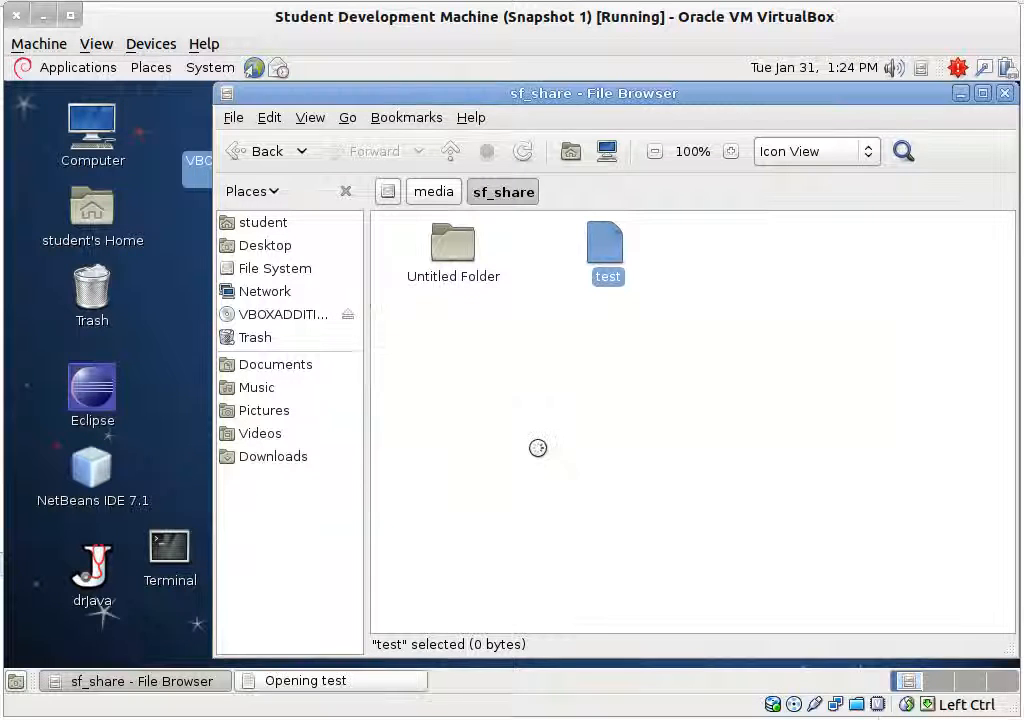
type("drsersresr")
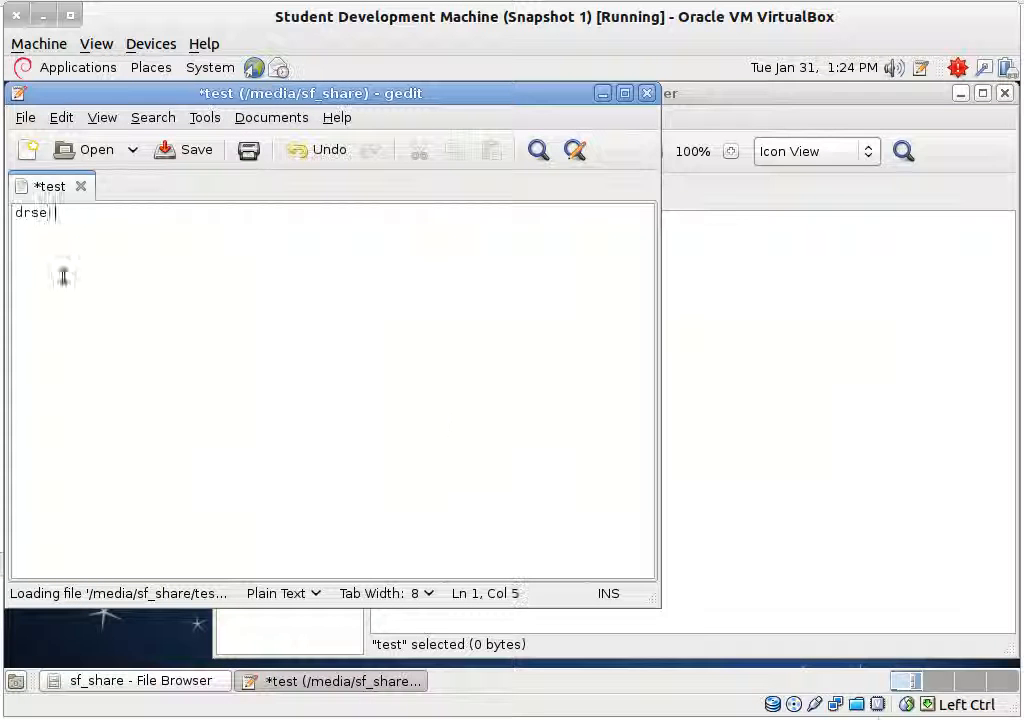
left_click(196, 149)
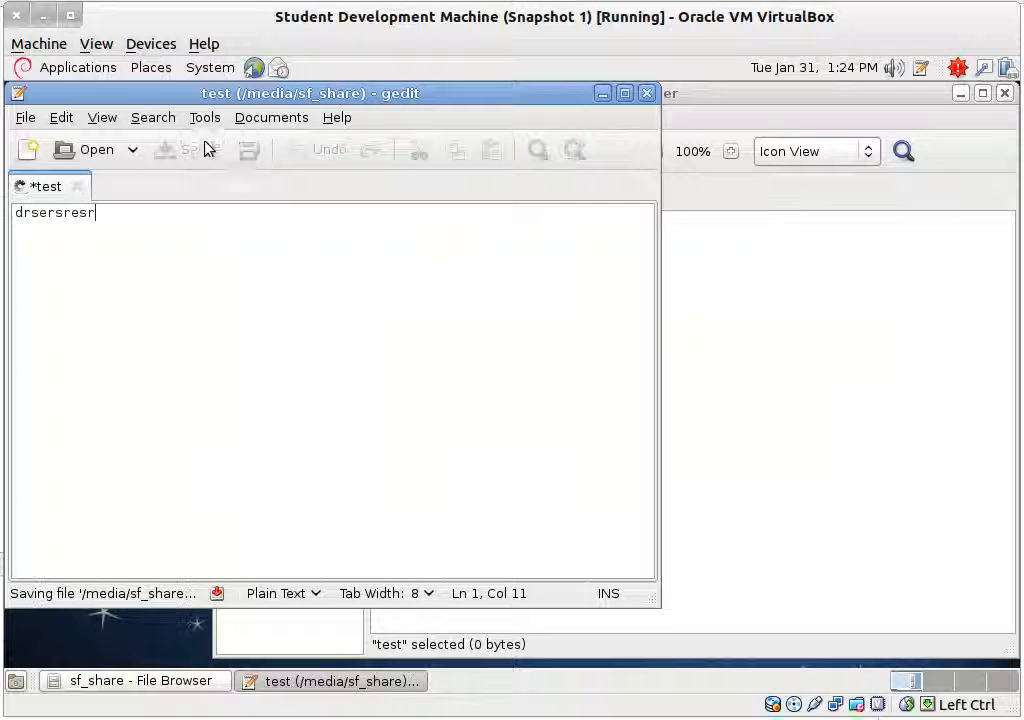
left_click(647, 94)
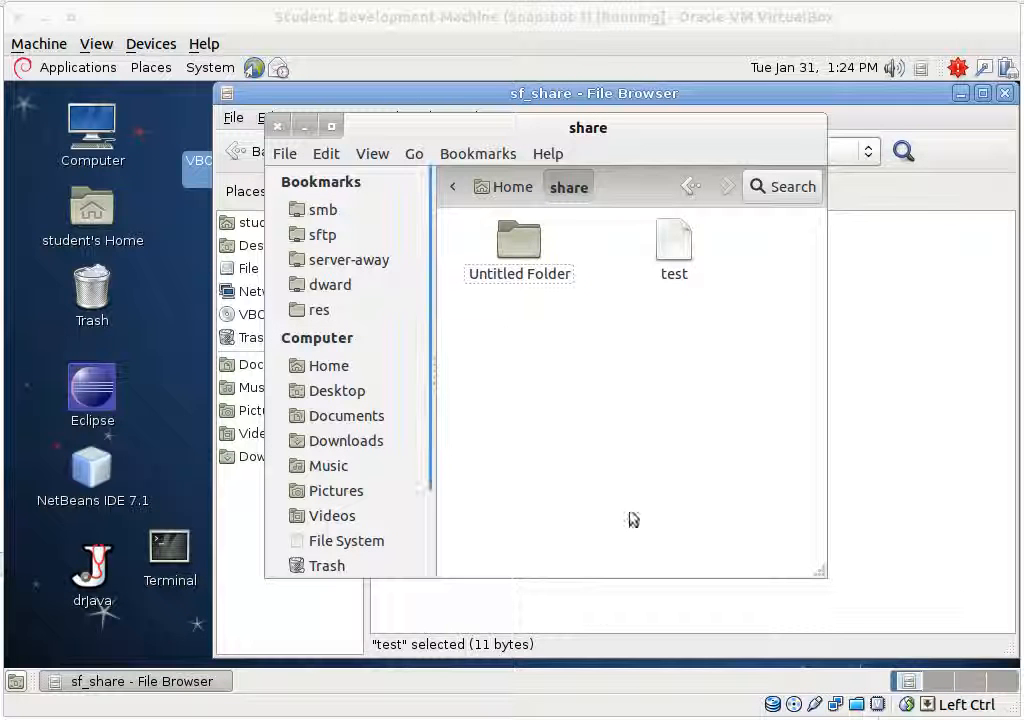
left_click_drag(577, 123, 521, 110)
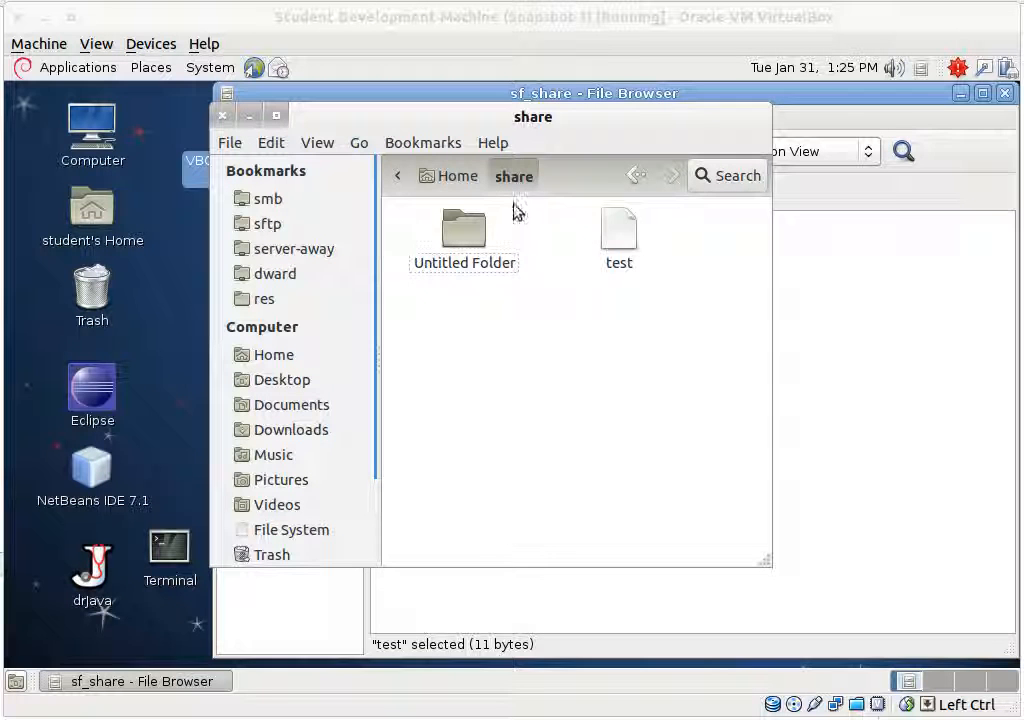
left_click(621, 233)
double_click(622, 238)
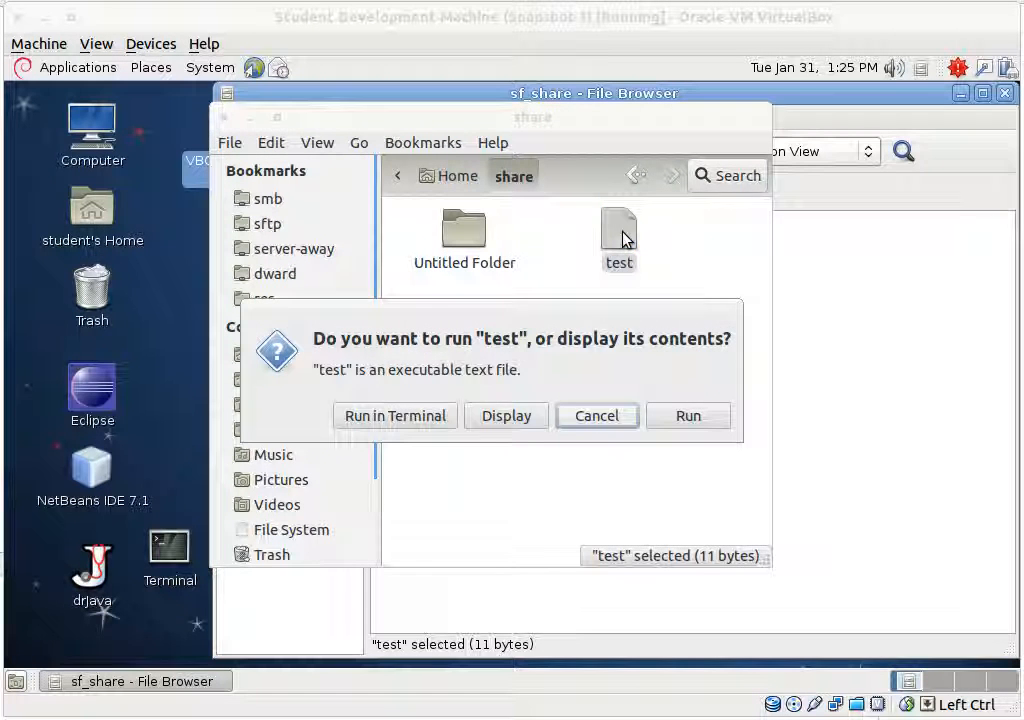
left_click(510, 422)
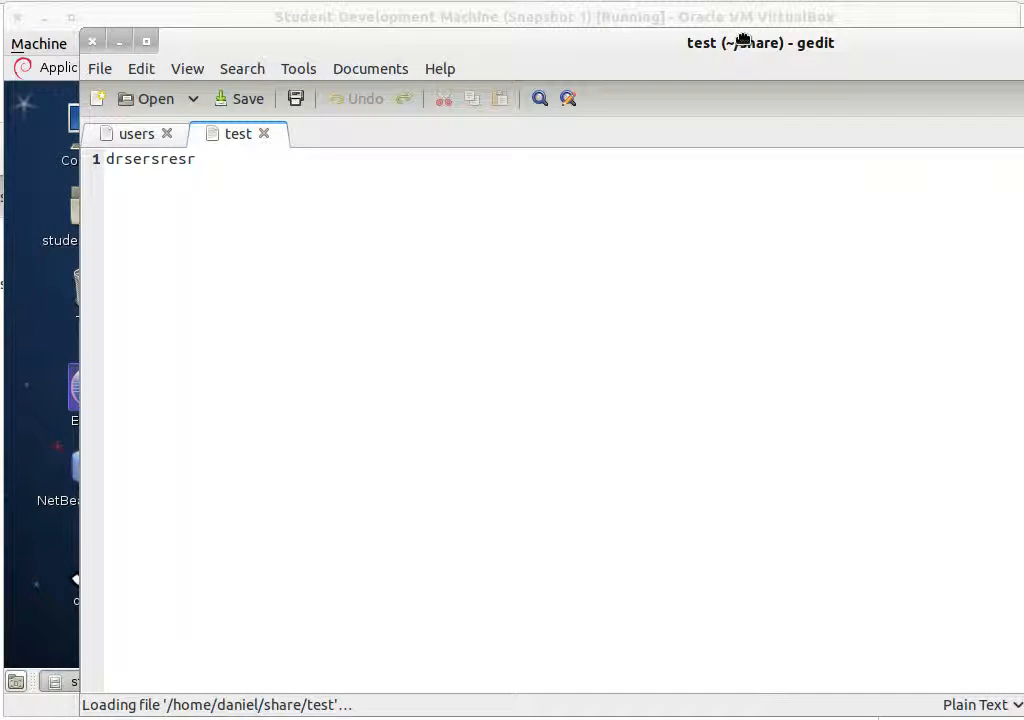
left_click_drag(742, 40, 723, 54)
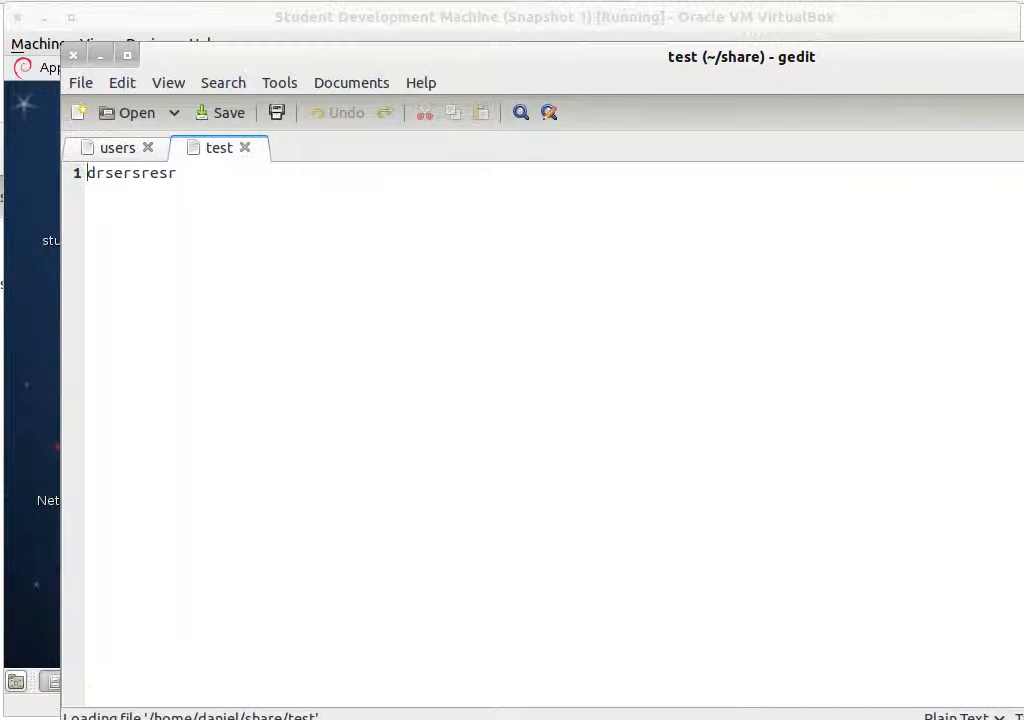
left_click(73, 55)
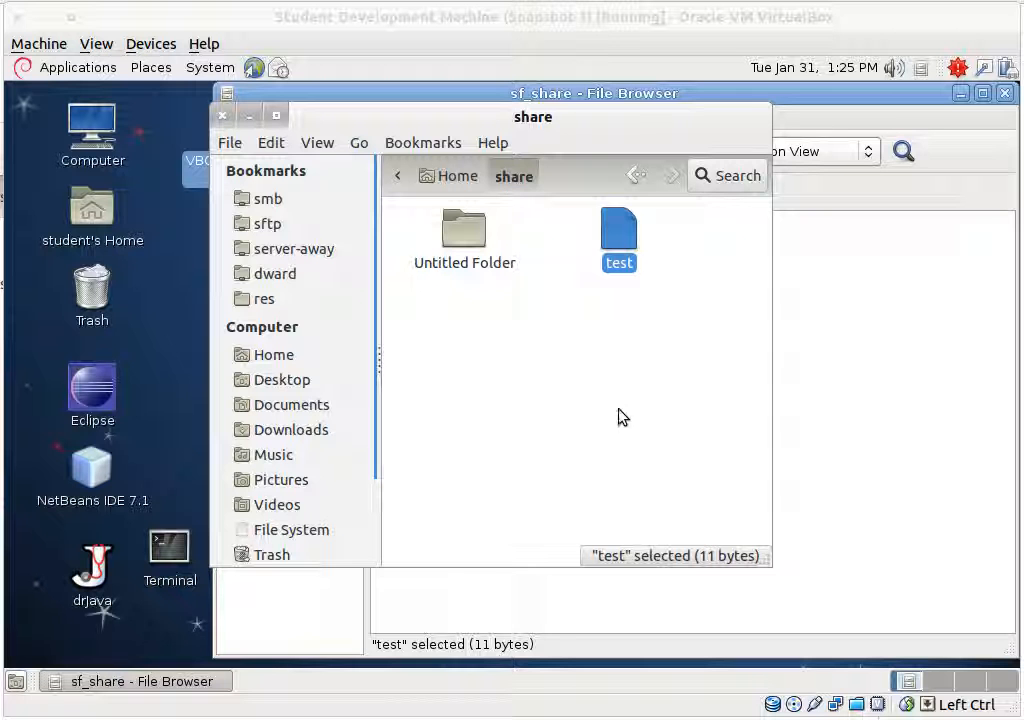
left_click(250, 117)
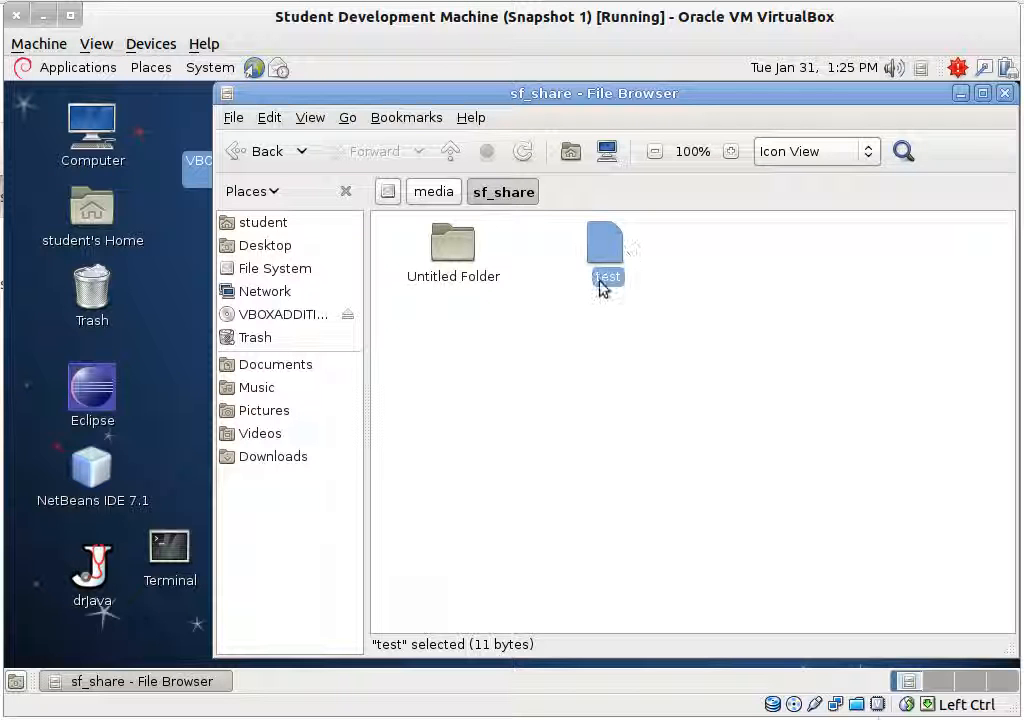
Step: Close the file browser and open a terminal window near the centre of the guest desktop
left_click(1004, 93)
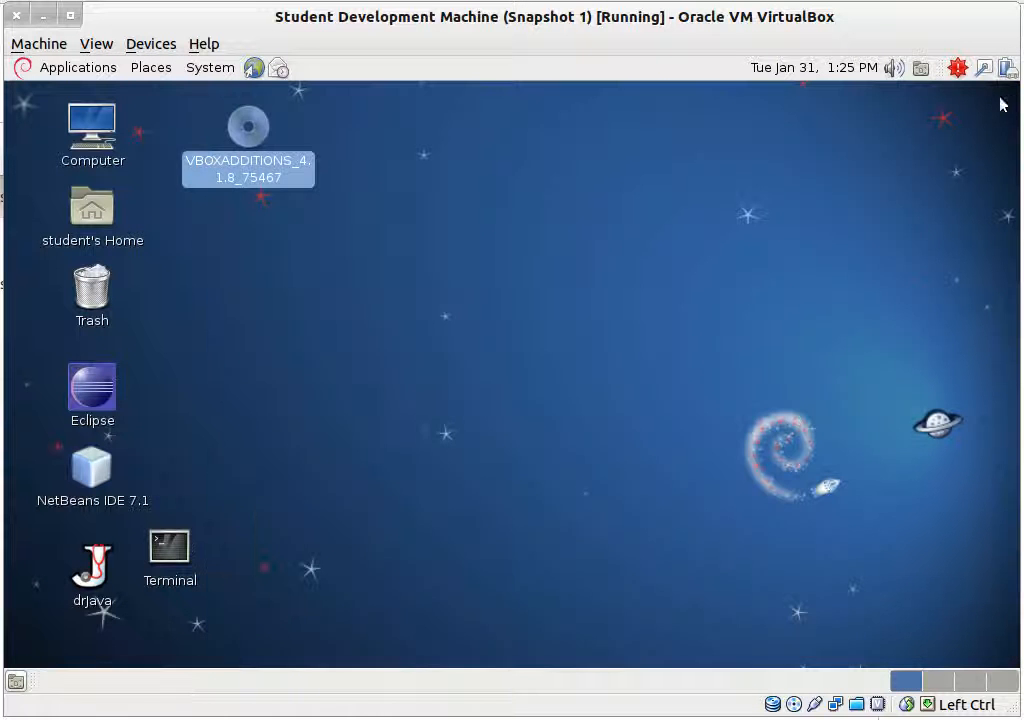
left_click(166, 580)
double_click(166, 580)
left_click_drag(446, 137, 552, 176)
Step: Run ln -s /media/sf_share ~/Desktop/ to create the sf_share desktop link
type("ln -s /media/")
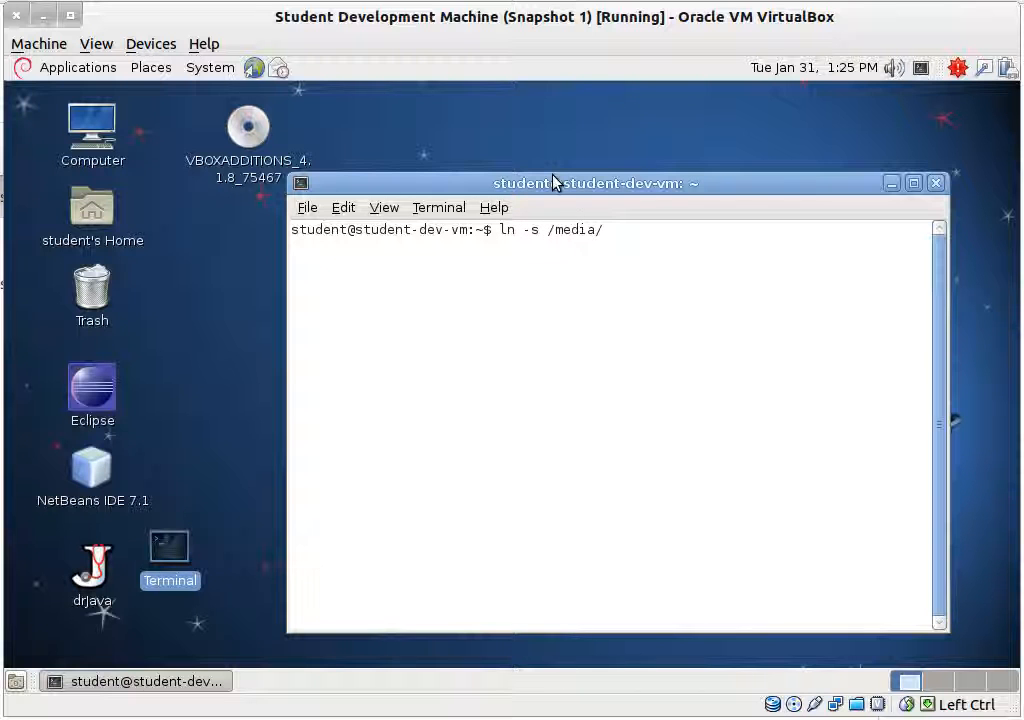
type("s")
key("Tab")
type("~/")
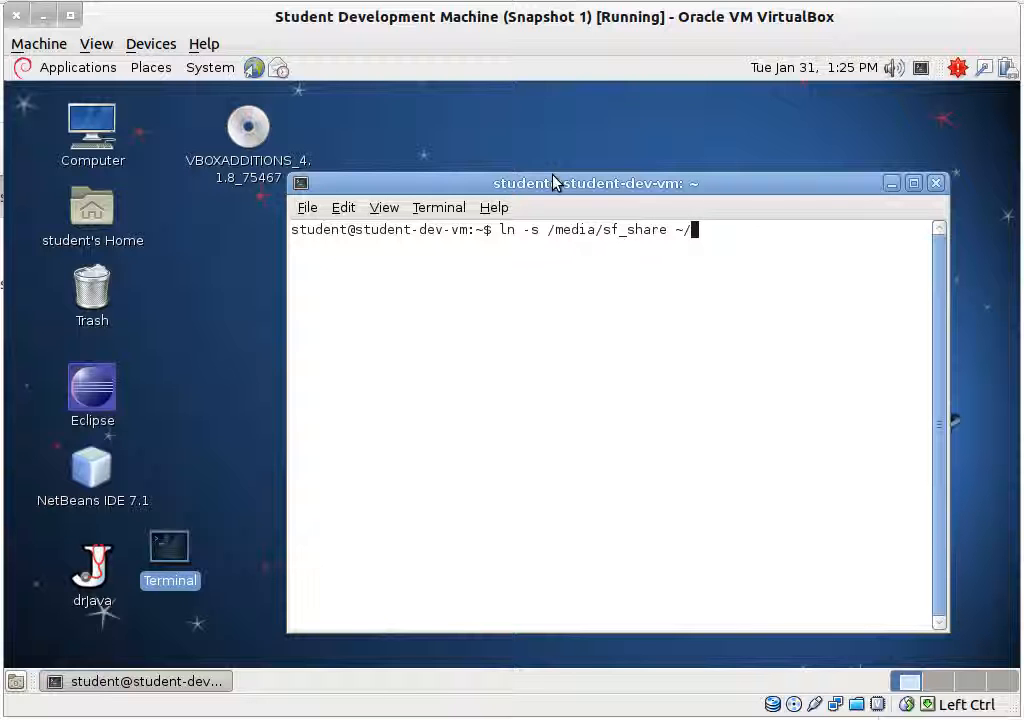
type("De")
key("Tab")
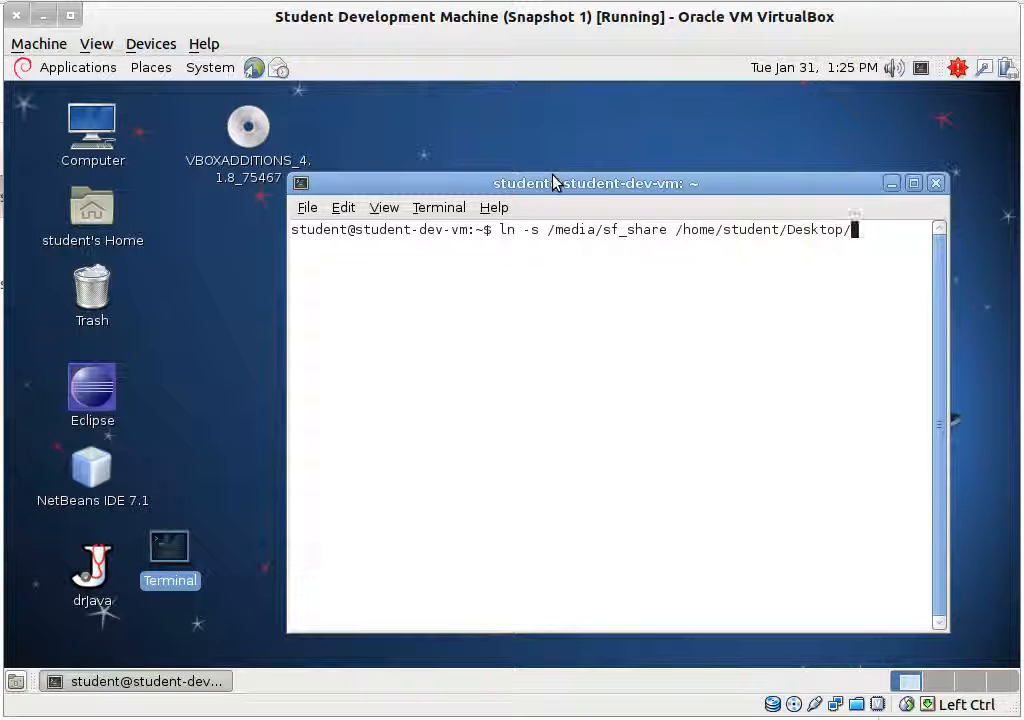
key("Return")
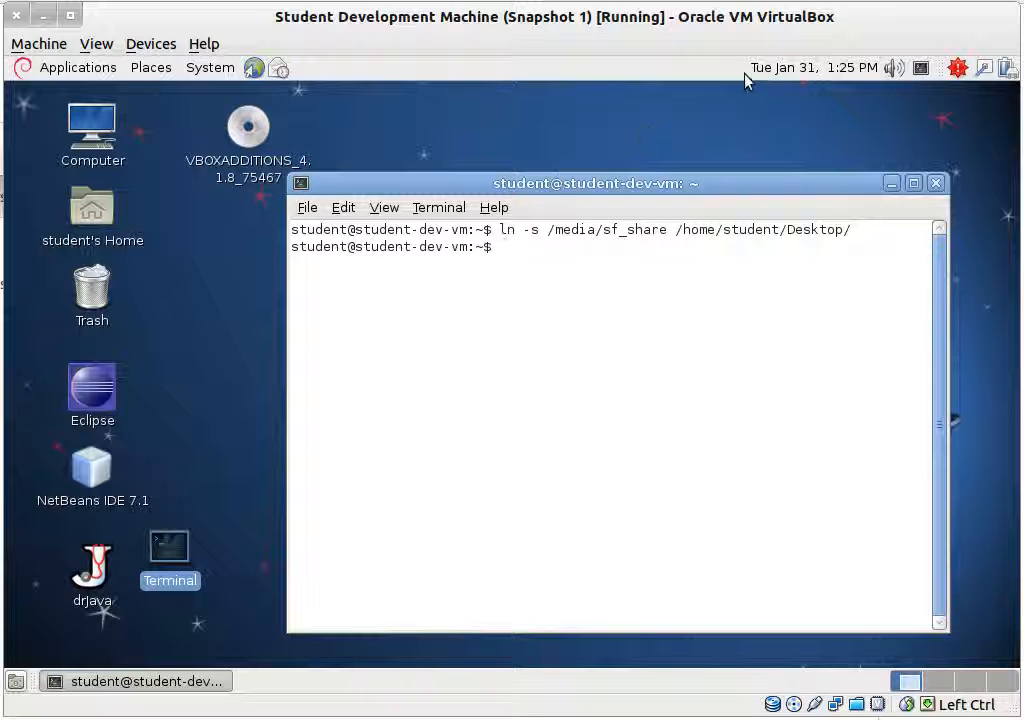
Step: Open the new sf_share desktop link to check it, then close its window
double_click(246, 230)
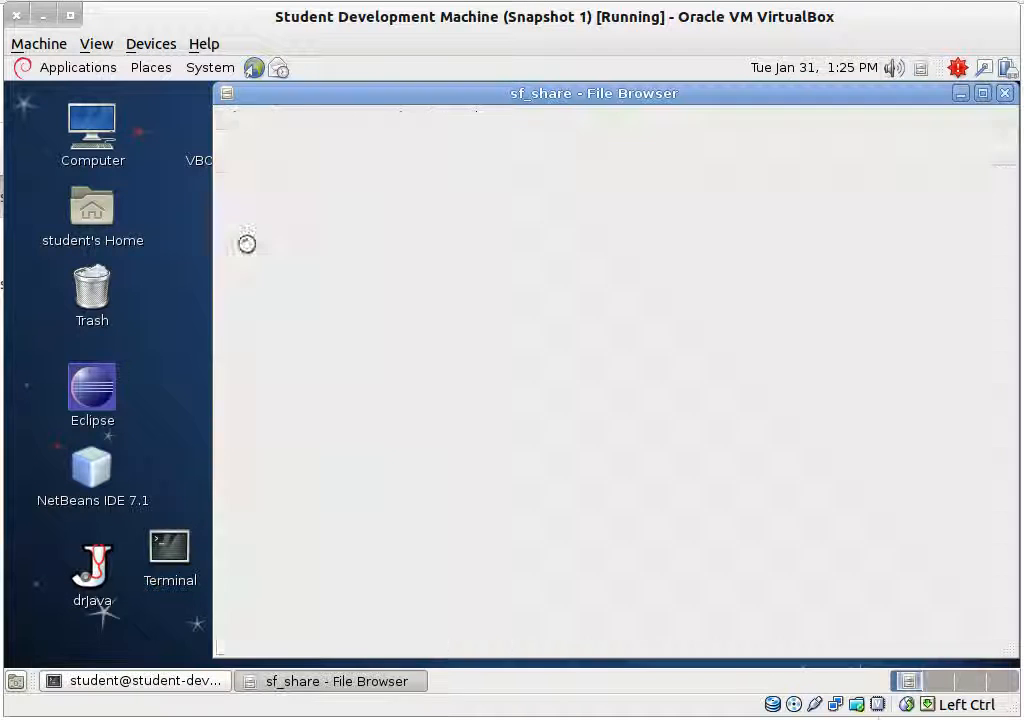
left_click(1005, 93)
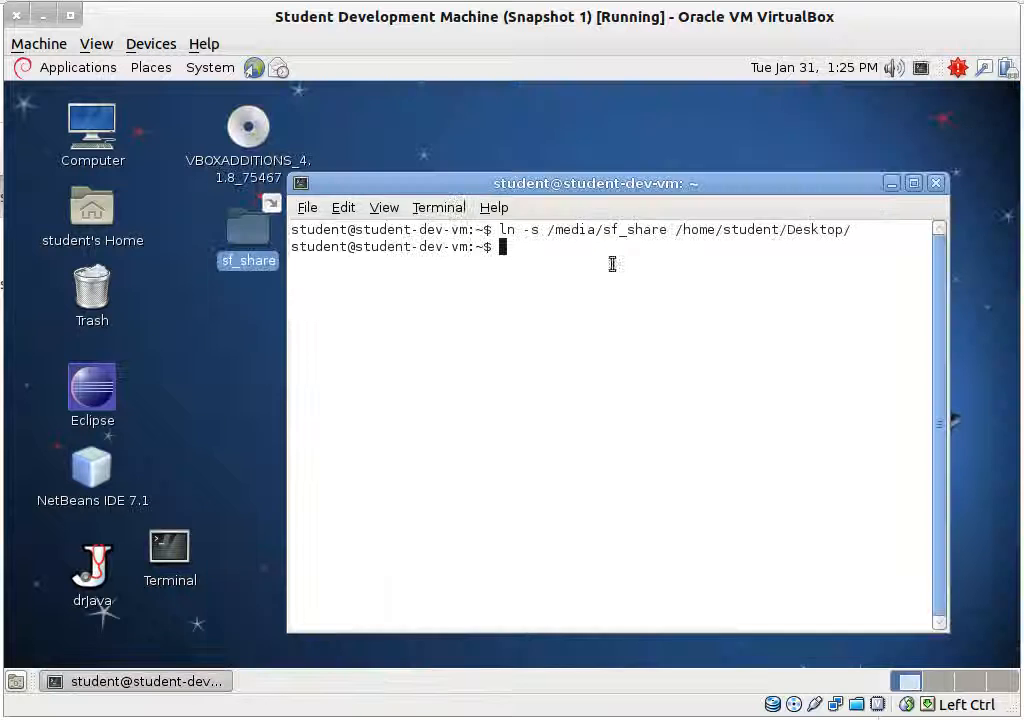
left_click(233, 236)
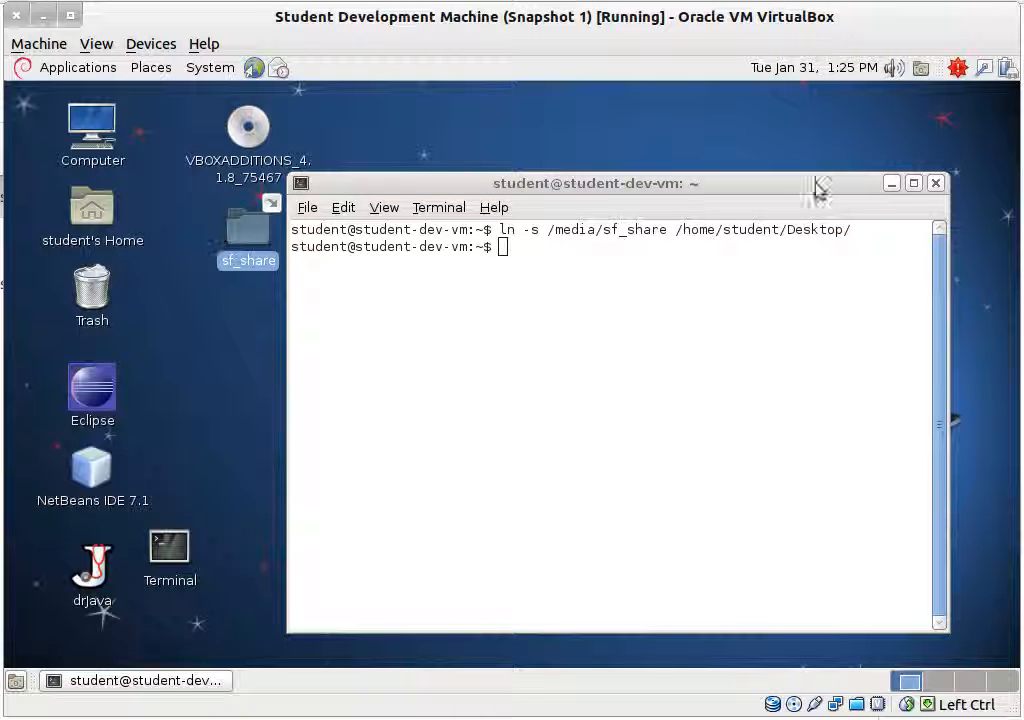